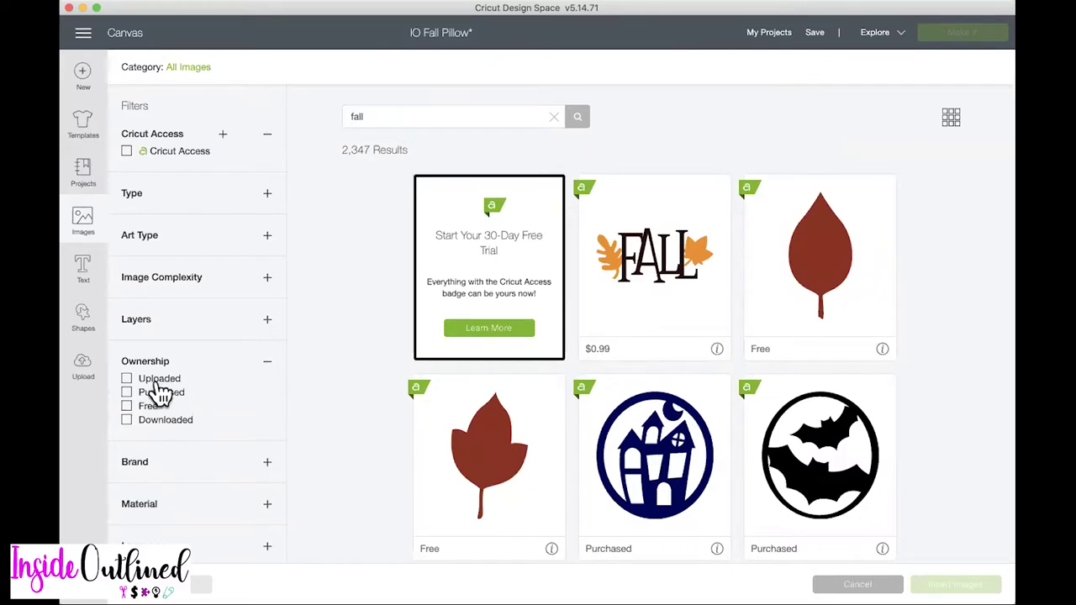
- Insert the free Welcome Fall image from the fall search results and size it on the canvas to about 7.04 in wide
click(135, 408)
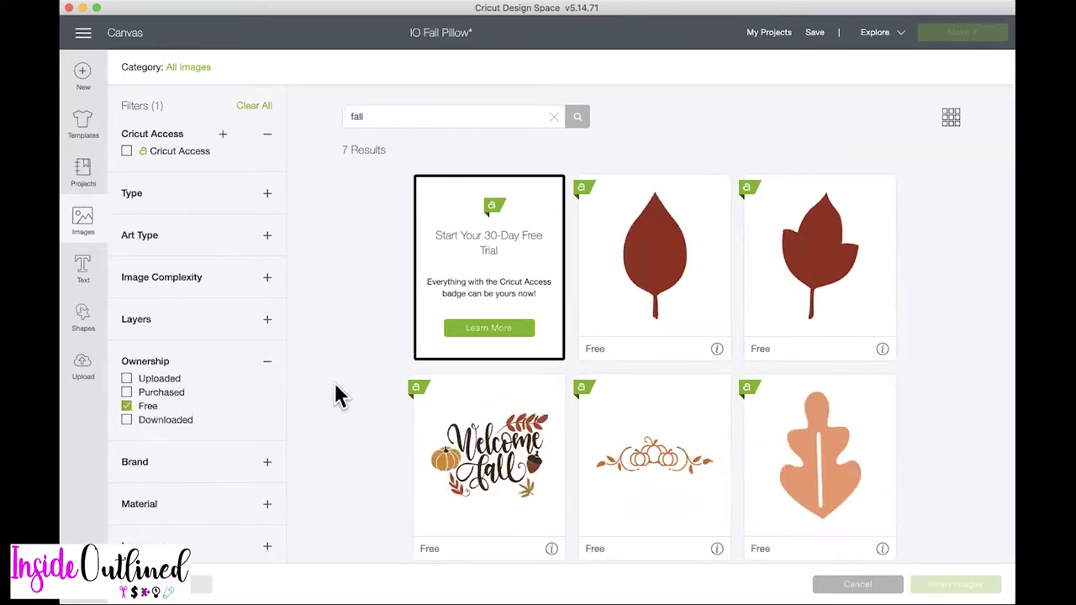
scroll(344, 452, down, 1)
scroll(344, 451, up, 1)
scroll(464, 360, down, 3)
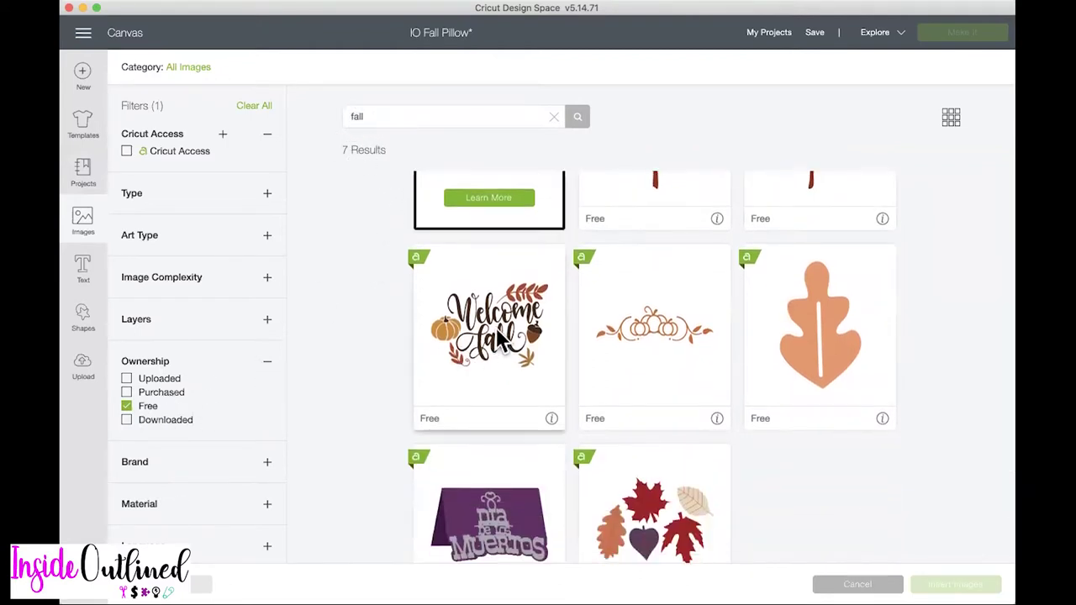
click(497, 336)
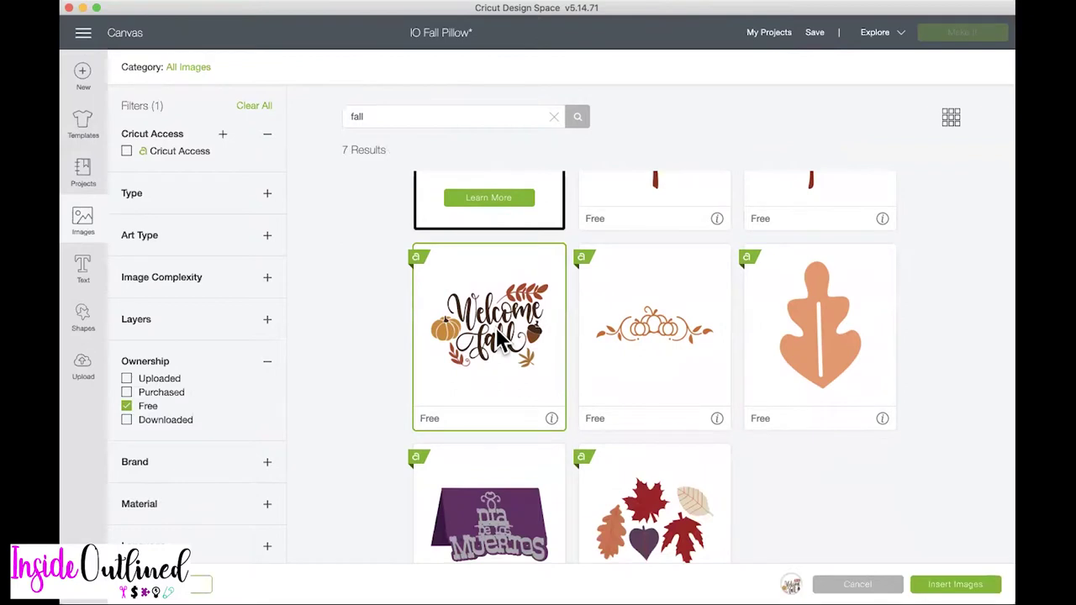
click(552, 419)
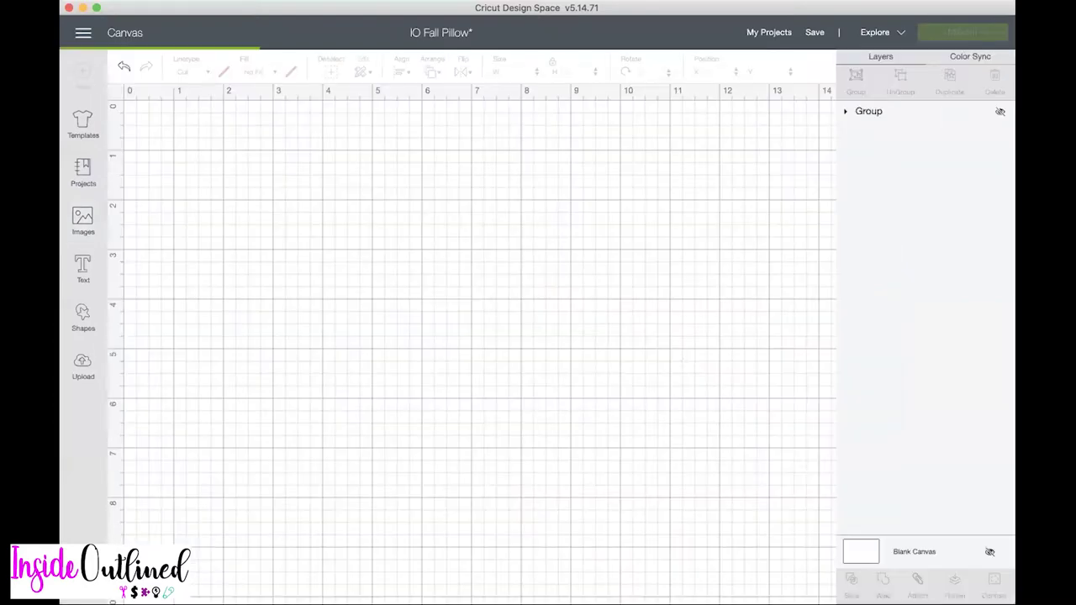
drag(445, 341, 567, 388)
drag(522, 311, 536, 276)
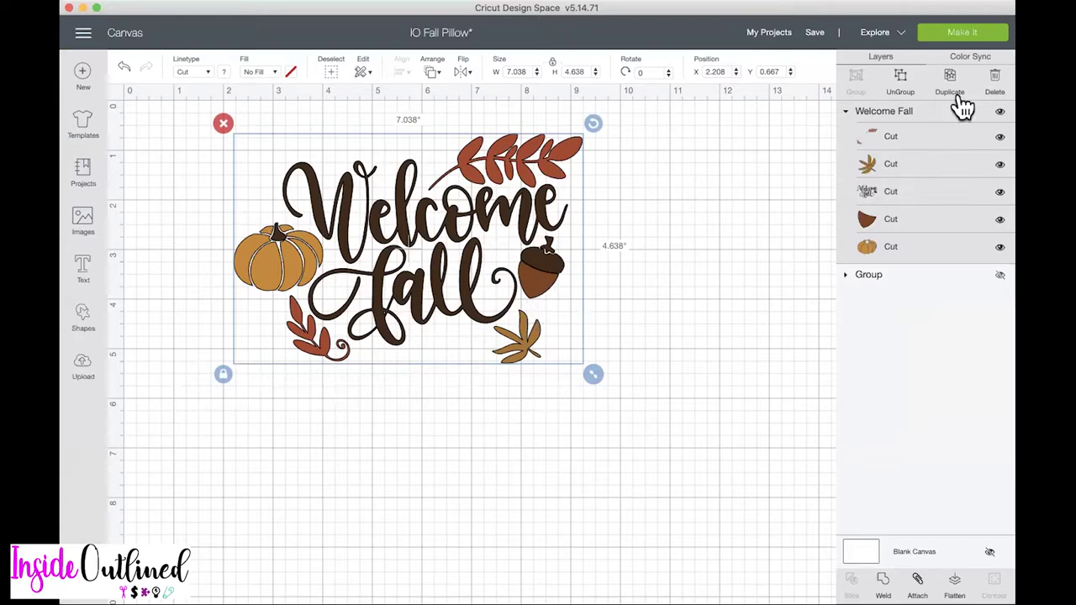
- Review the design's colours in Color Sync, and ungroup the Welcome Fall design into separate layers
click(966, 59)
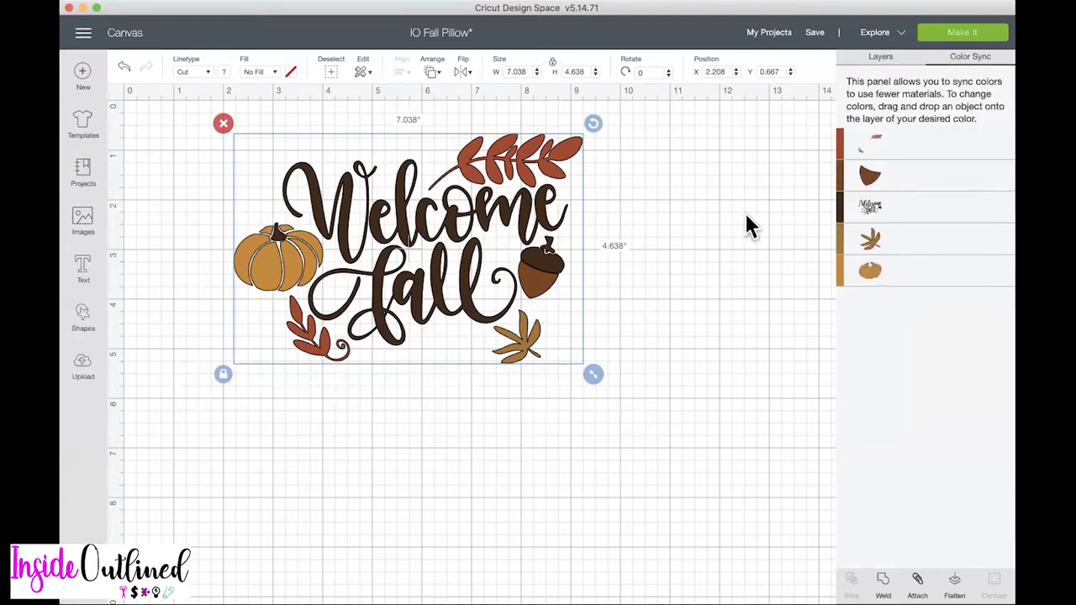
click(682, 225)
click(551, 177)
click(883, 67)
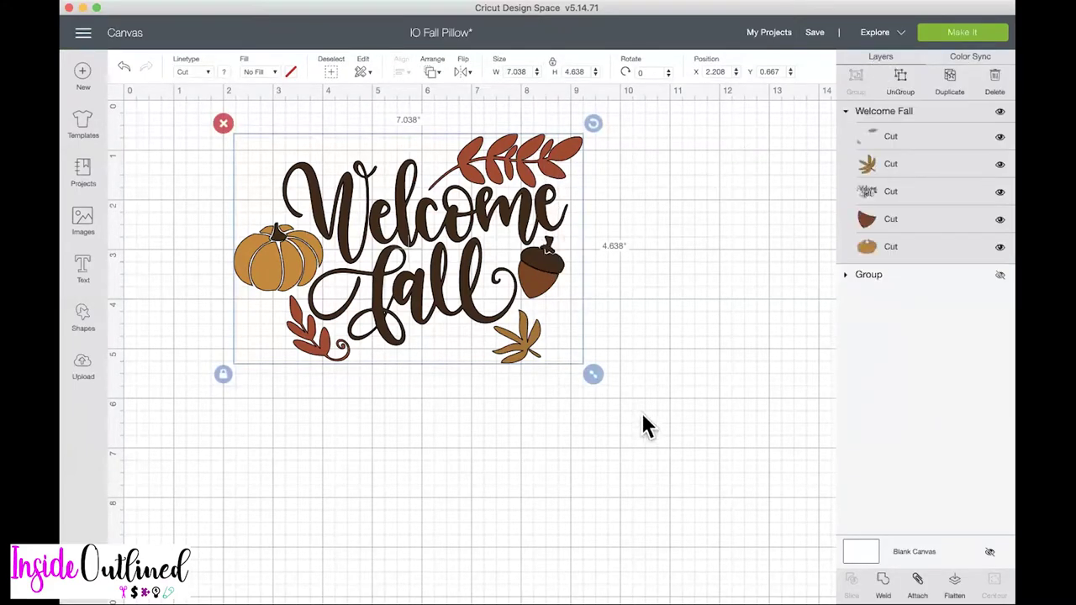
click(899, 80)
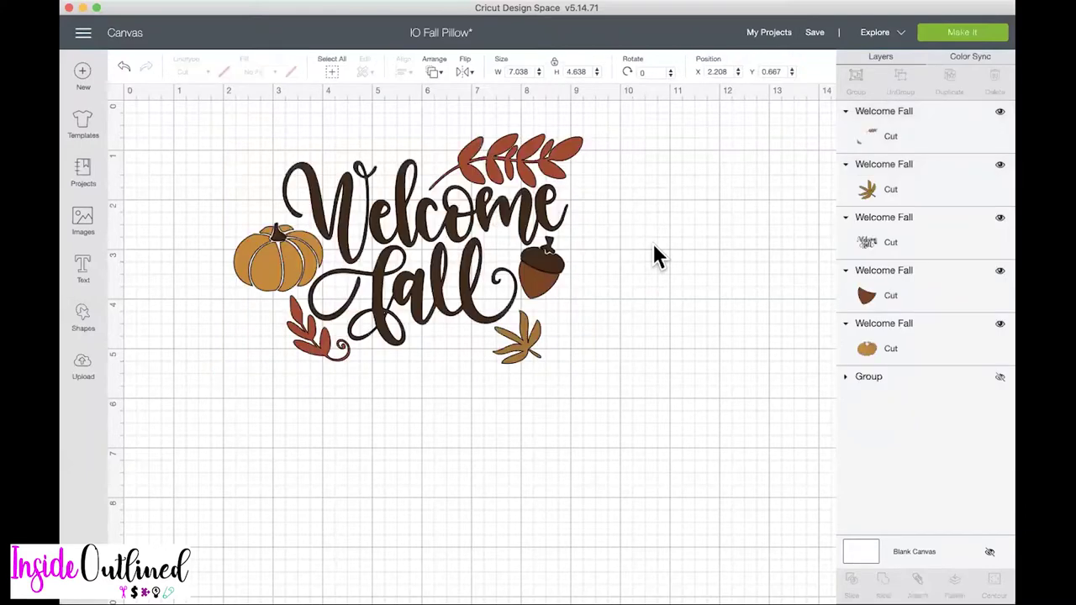
- Change the red leaf branches layer to black
click(551, 168)
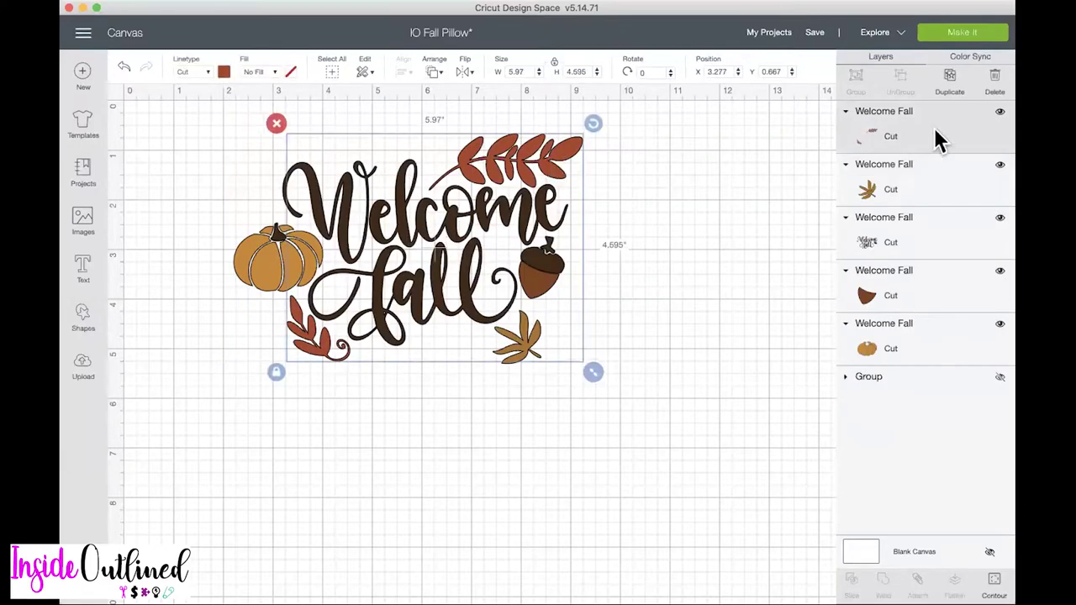
click(223, 72)
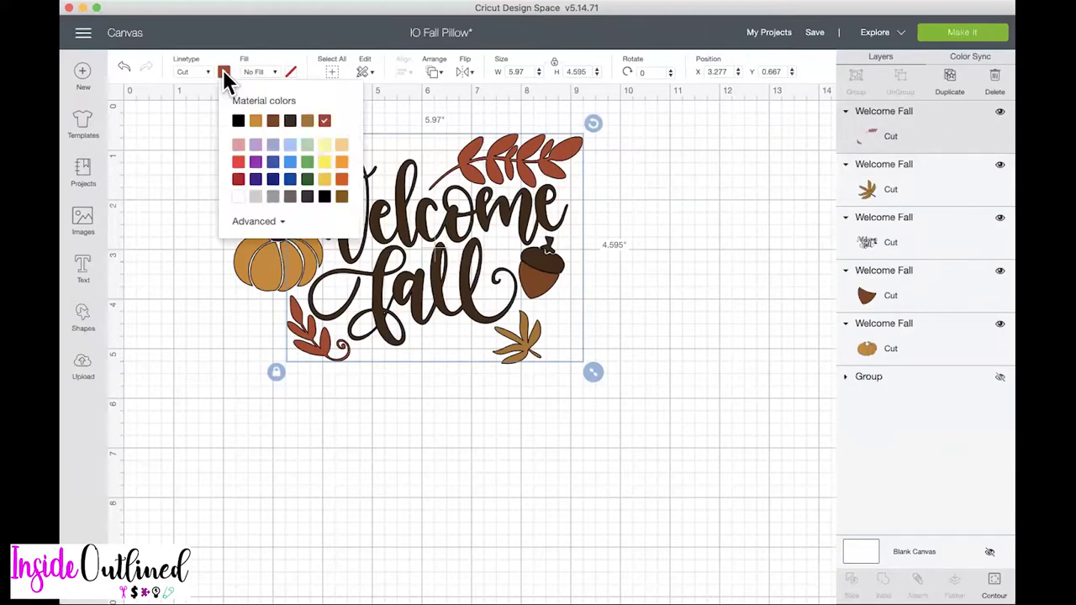
click(239, 121)
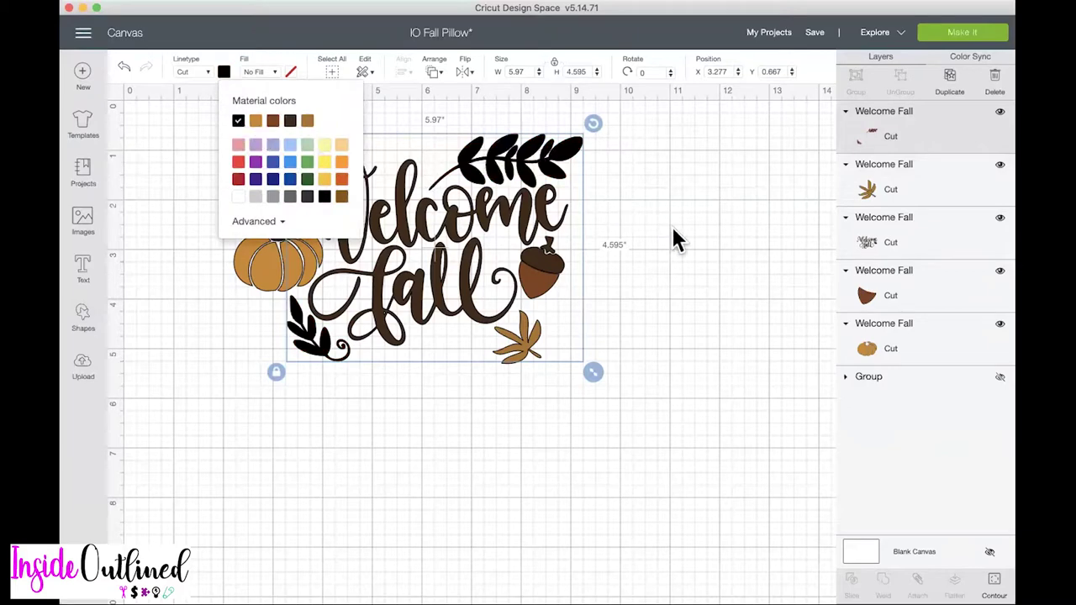
click(652, 324)
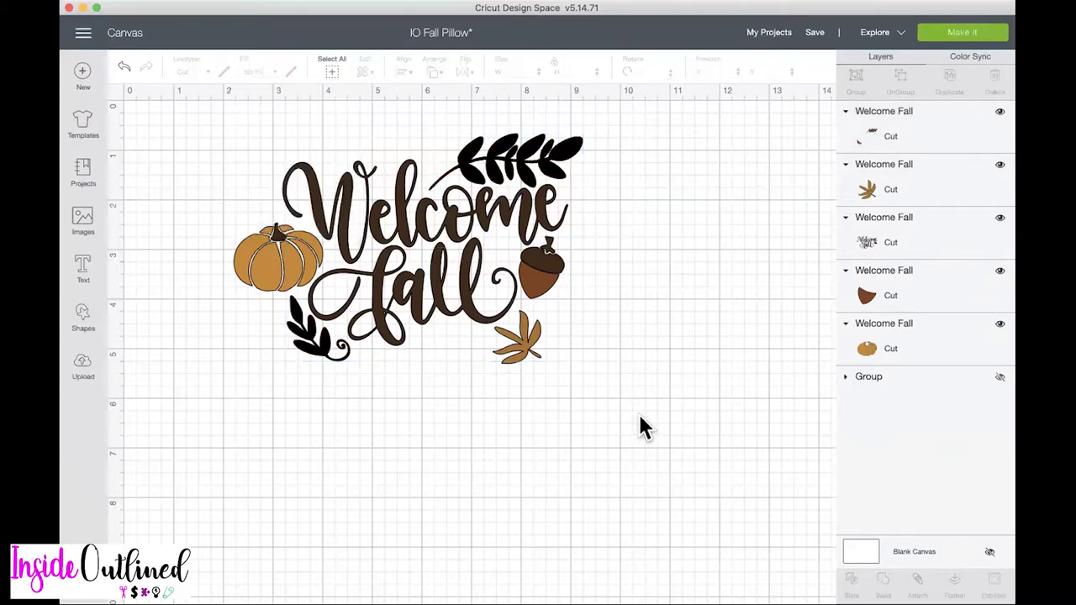
- Sync the acorn, lettering, maple leaf and pumpkin layers to the black of the leaf branches using Color Sync
drag(638, 412, 259, 137)
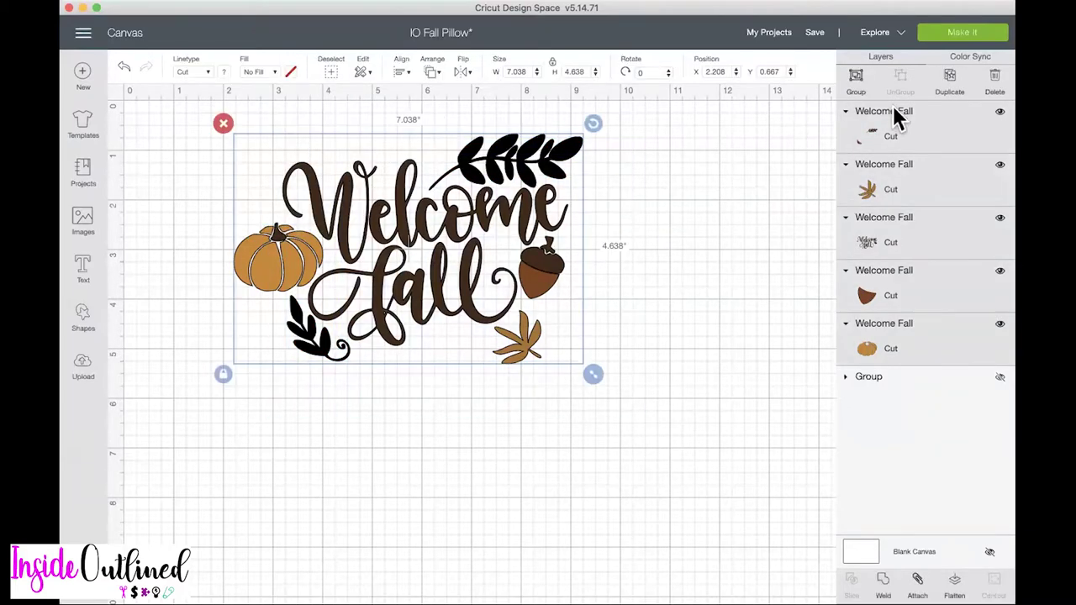
click(975, 57)
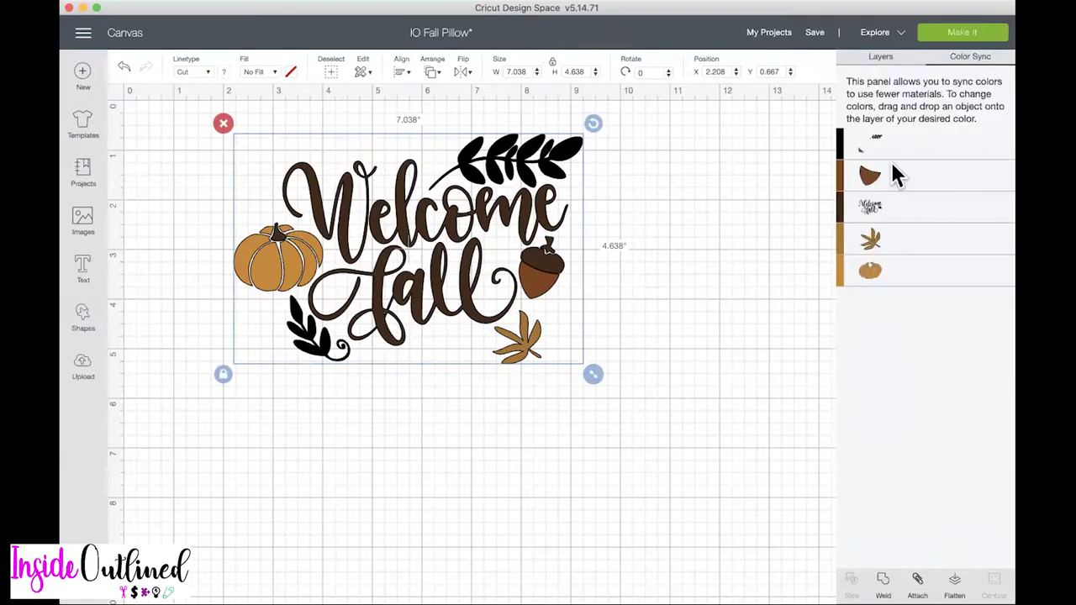
drag(870, 175, 863, 147)
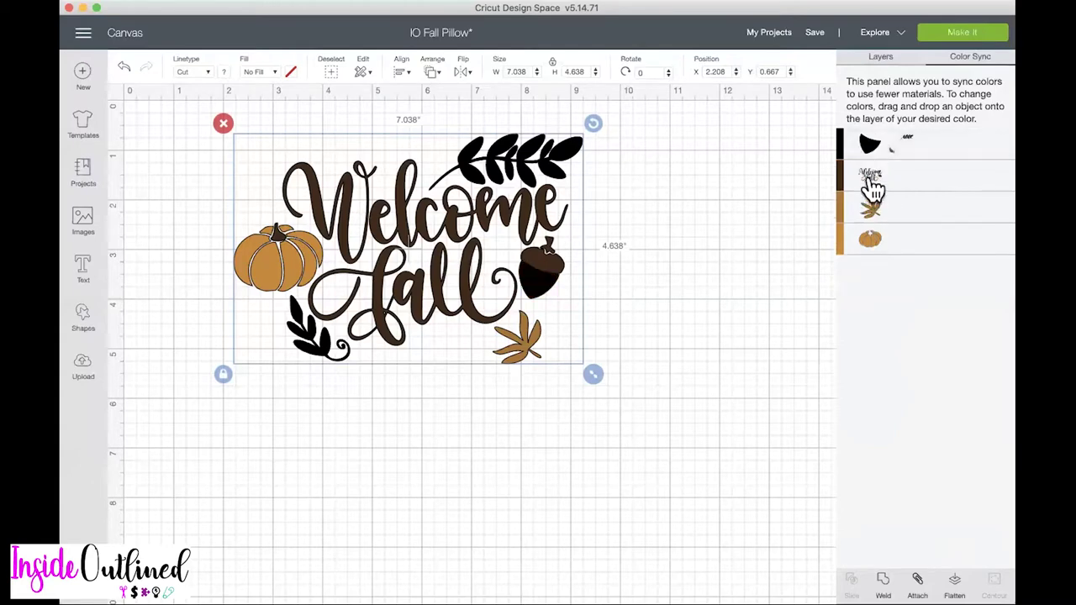
drag(873, 185, 869, 147)
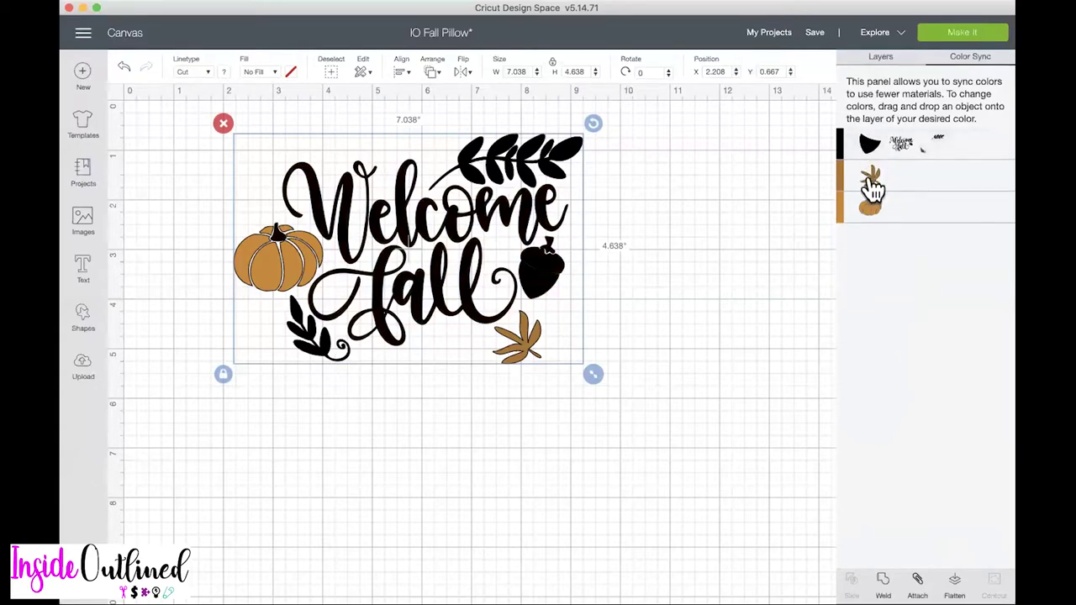
drag(873, 186, 872, 146)
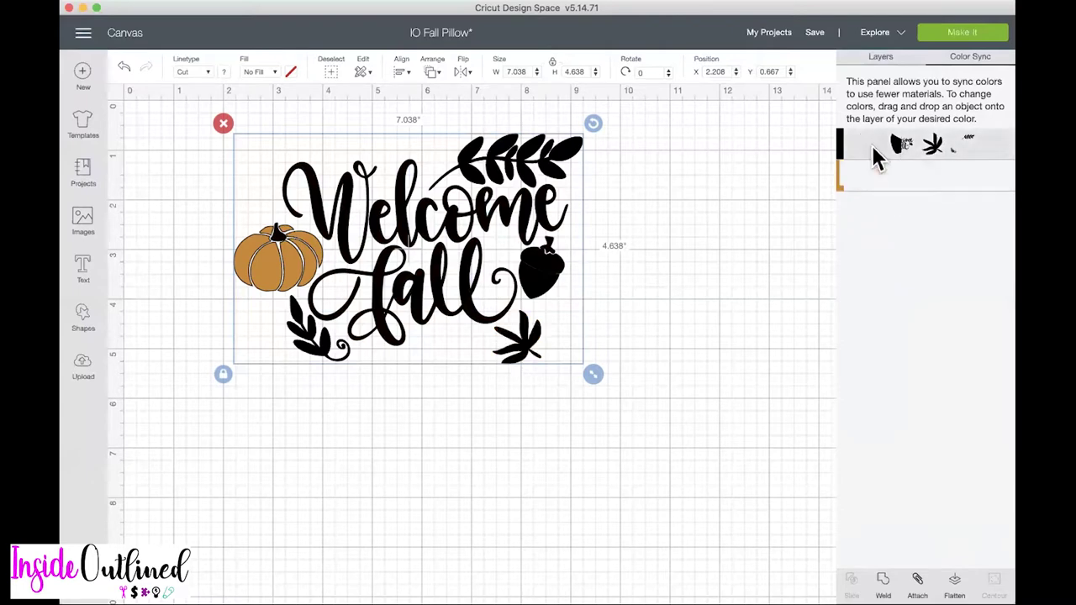
click(663, 251)
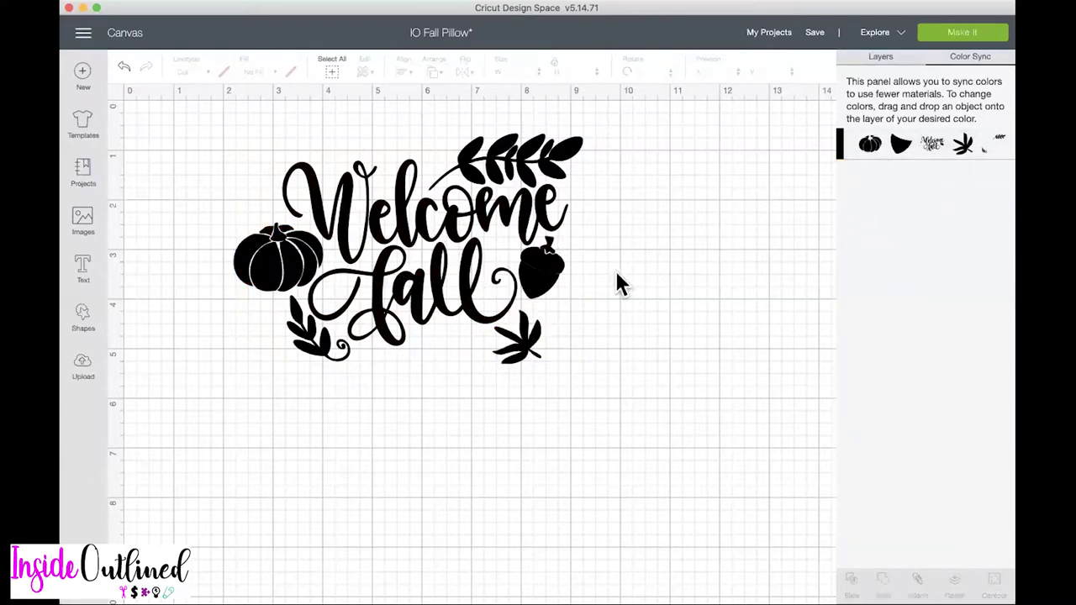
- Hide the maple leaf, acorn bottom, pumpkin and leaf branches layers so that only the Welcome Fall lettering layer shows
click(540, 277)
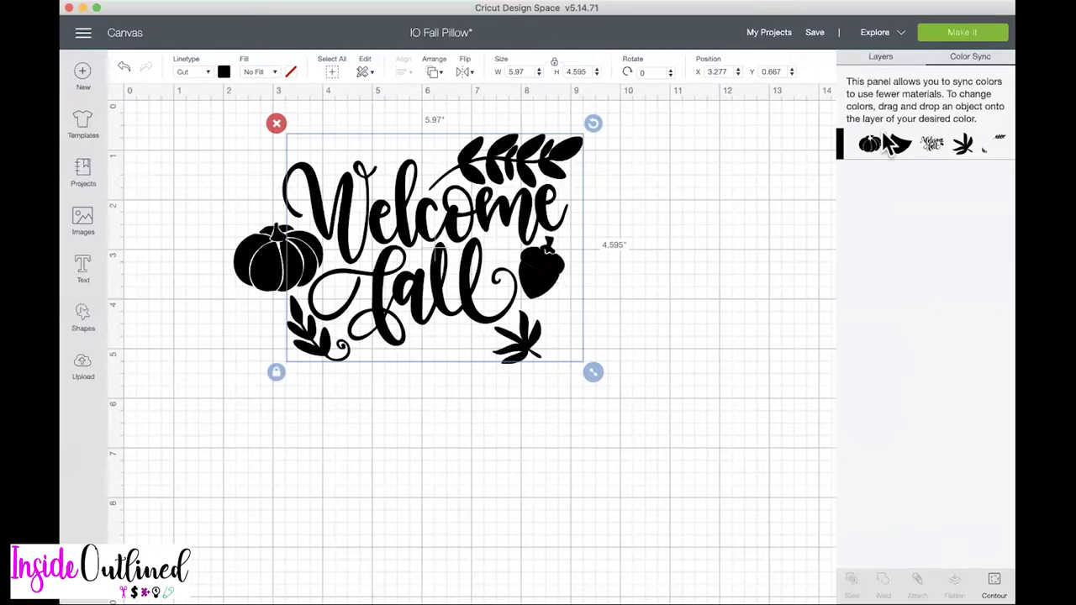
click(878, 67)
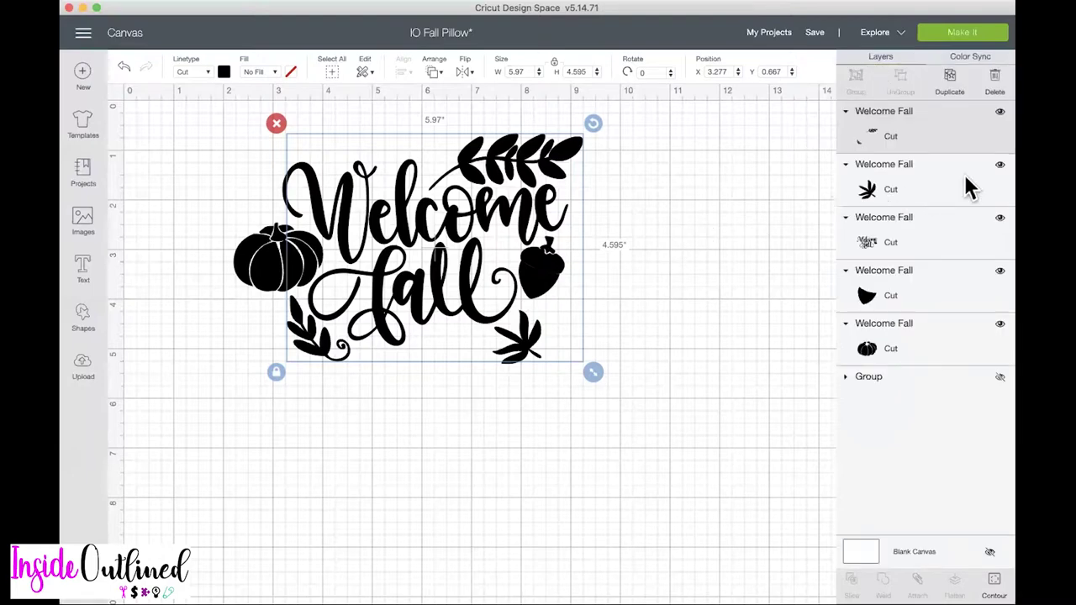
click(1000, 163)
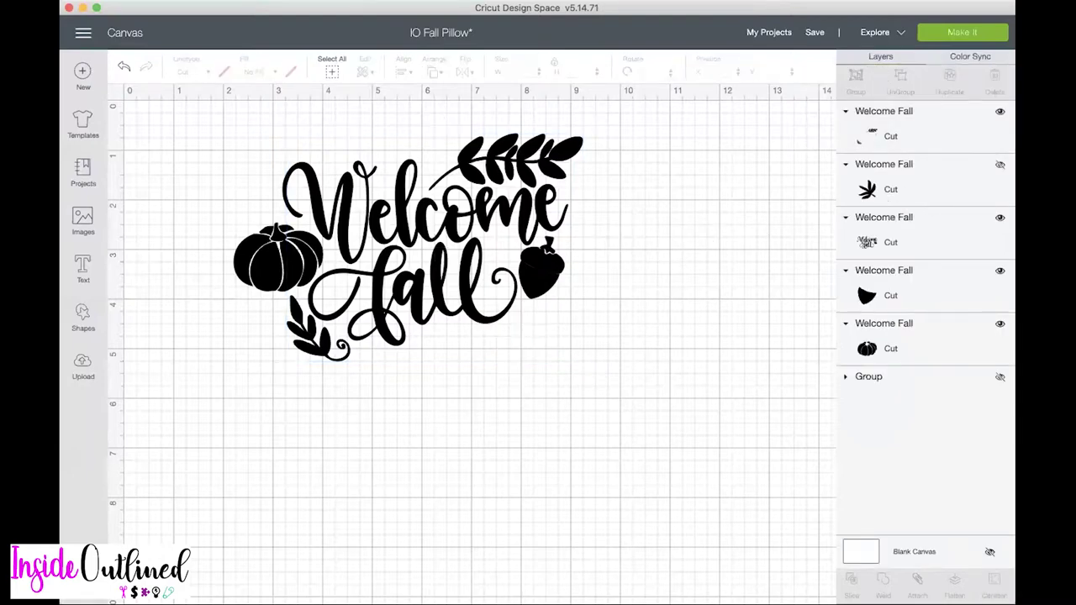
click(999, 216)
click(999, 217)
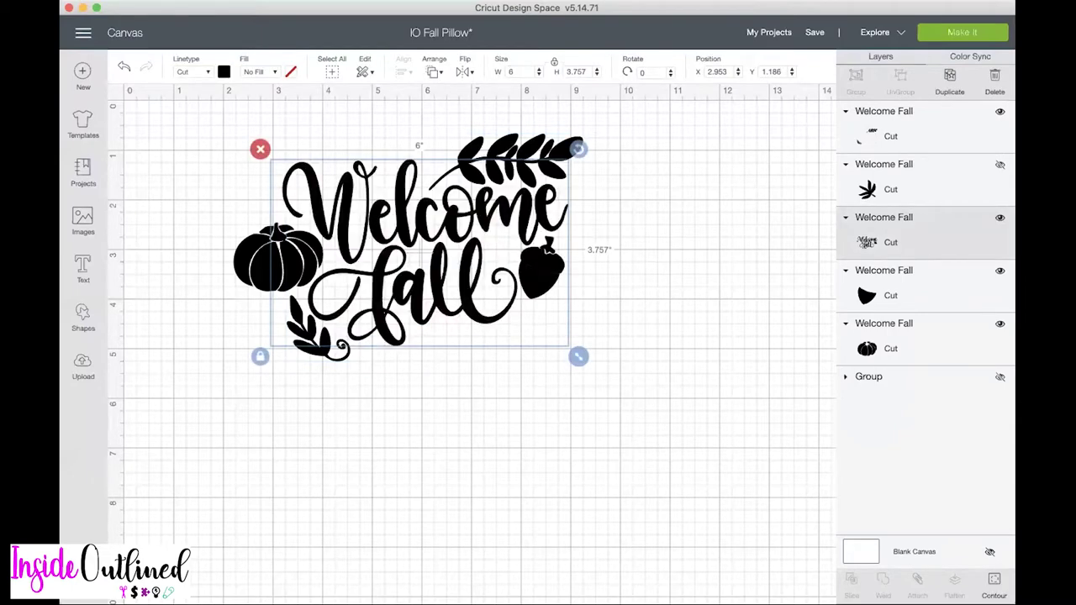
click(1000, 270)
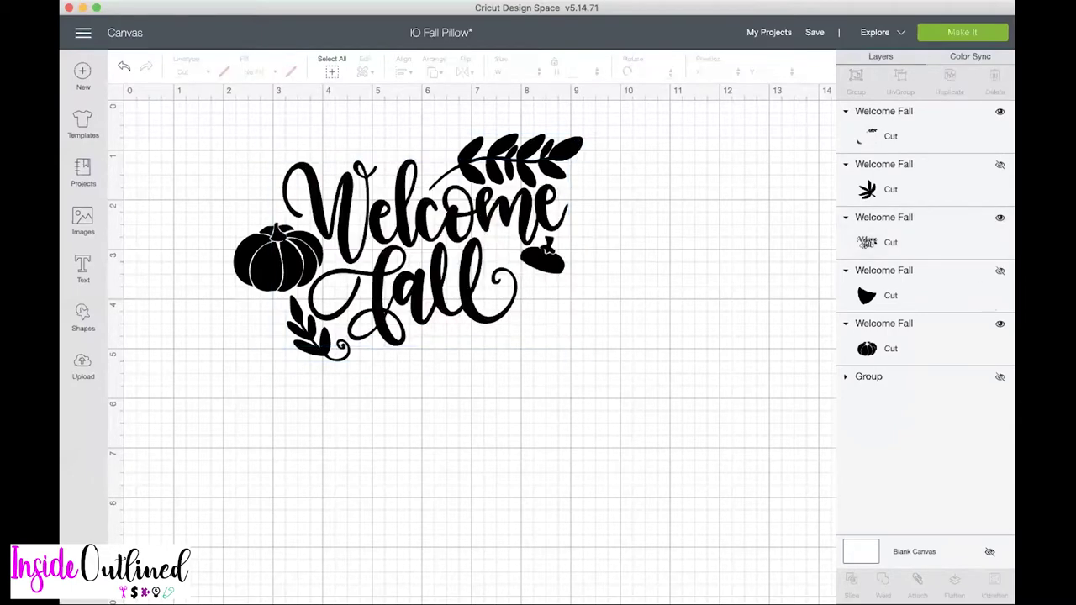
click(999, 322)
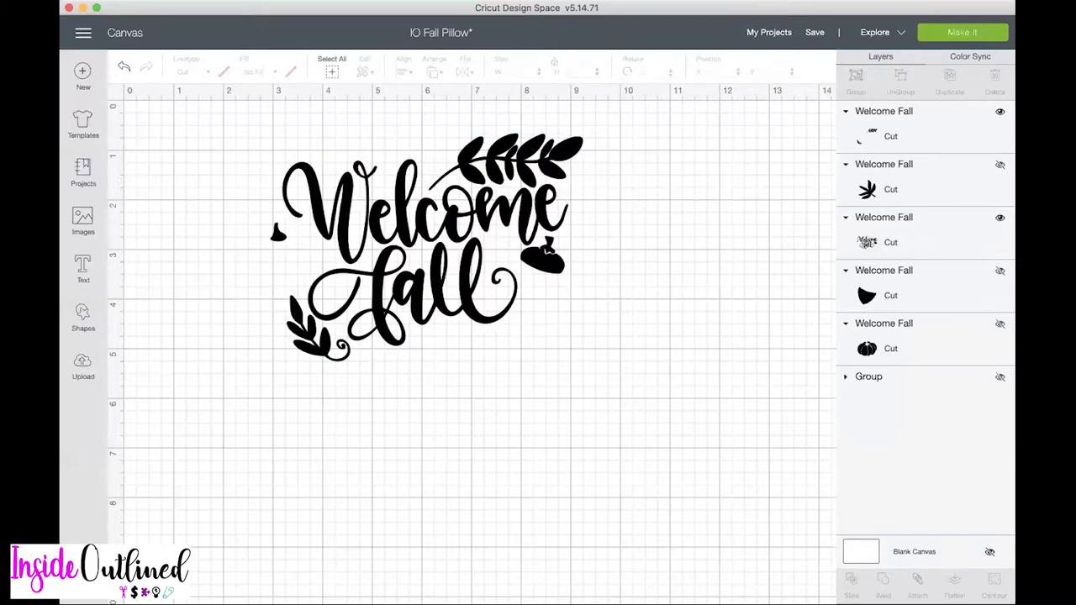
click(1000, 111)
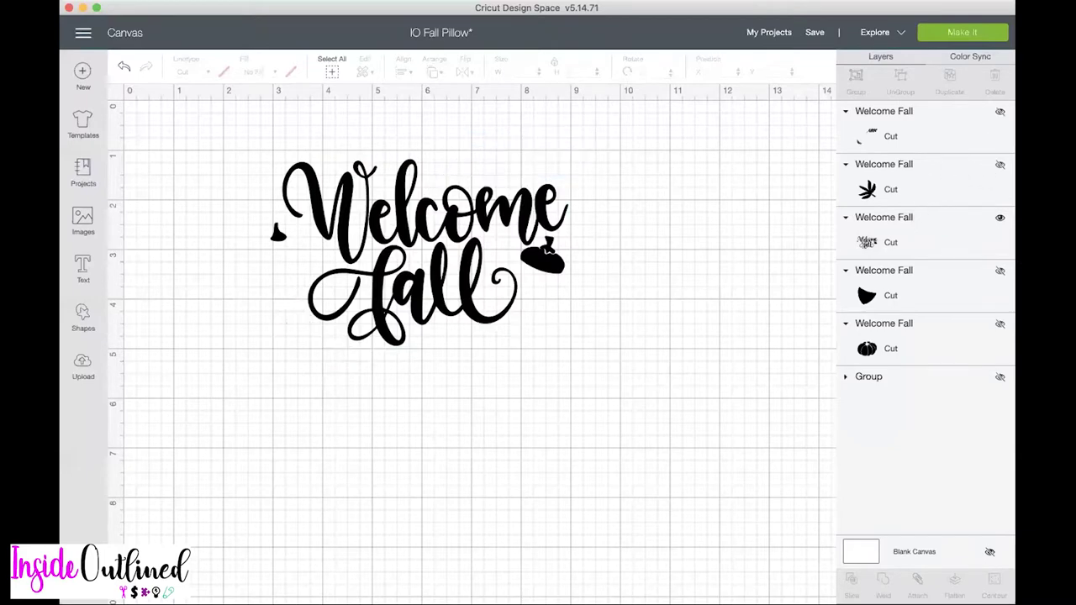
- Add a square of about 2.18 in and place it over the acorn cap beside the word "fall"
click(526, 217)
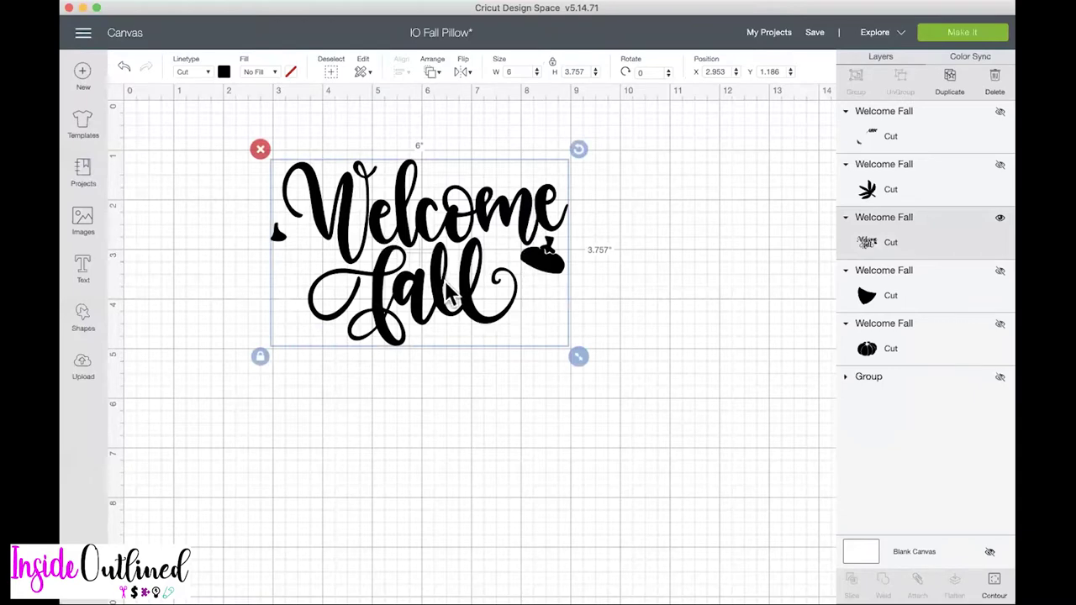
click(83, 317)
click(139, 235)
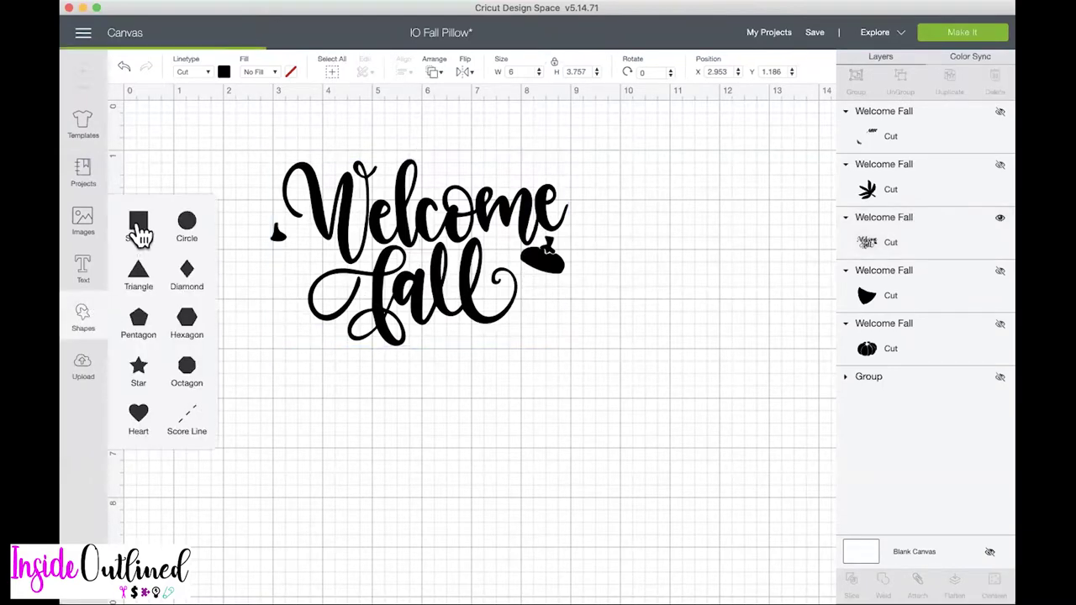
drag(288, 243, 594, 292)
drag(676, 406, 643, 353)
mouse_move(604, 303)
mouse_down()
mouse_move(605, 291)
mouse_move(602, 303)
mouse_up()
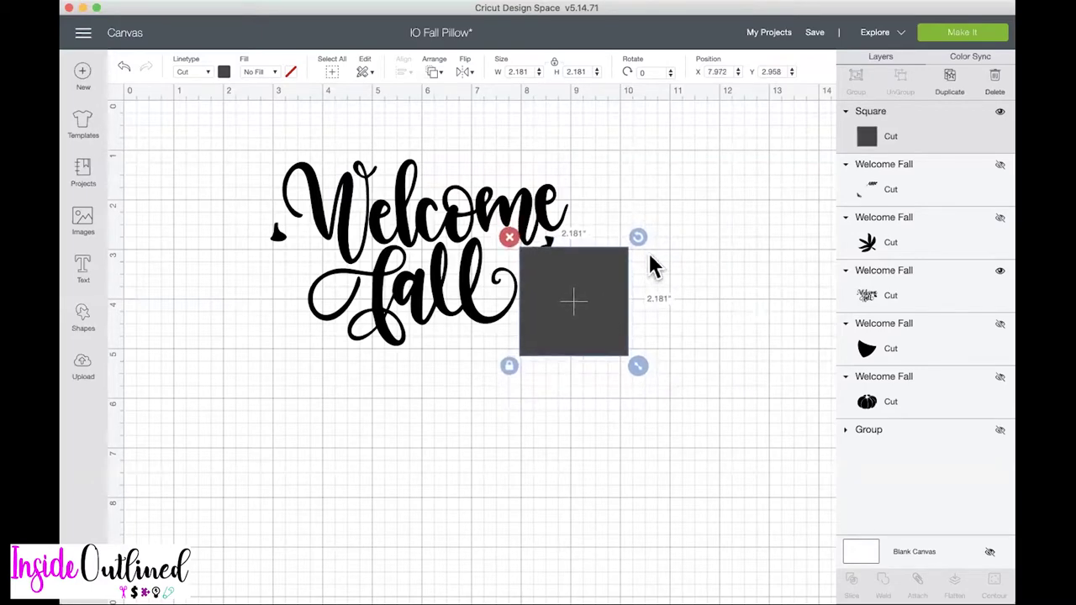
- Rotate the square to about 346° and shrink it to about 1.77 in overall, fitting it over the acorn cap clear of the lettering
drag(637, 238, 639, 236)
drag(610, 288, 607, 283)
scroll(440, 529, up, 5)
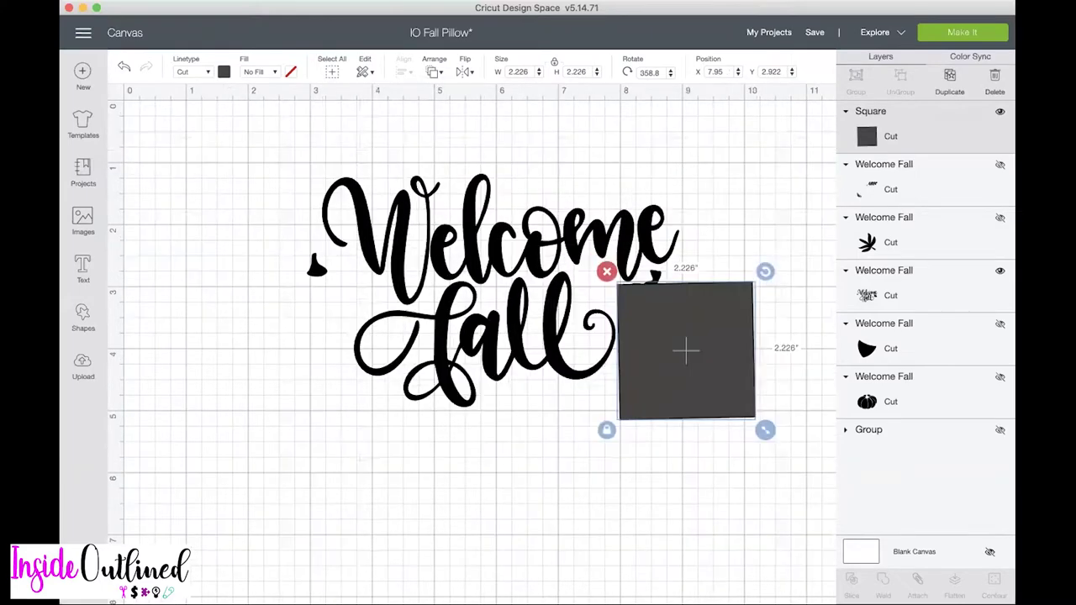
scroll(443, 530, down, 5)
scroll(443, 529, right, 4)
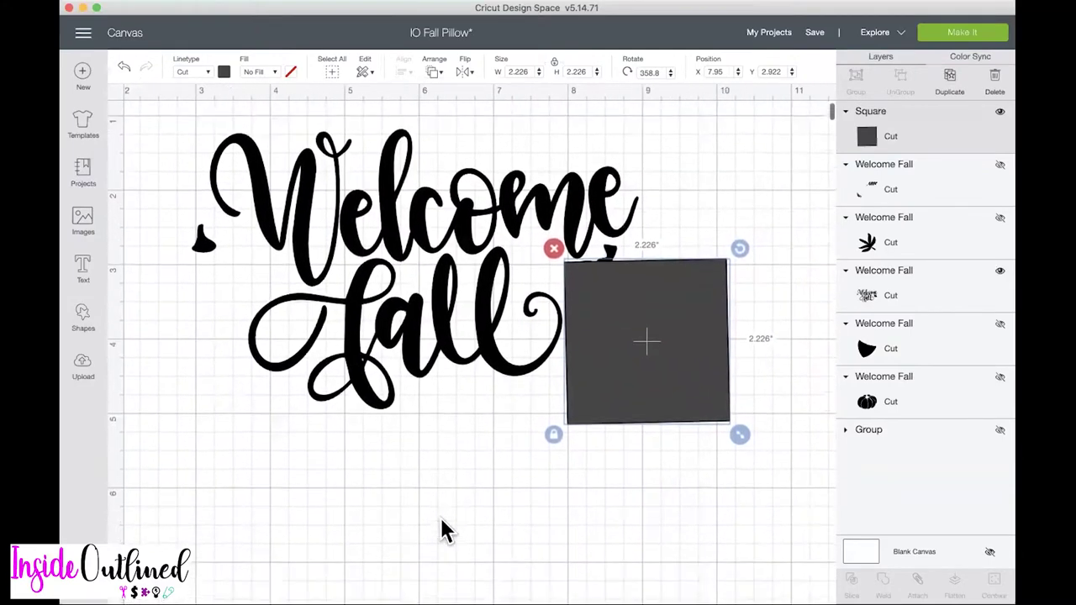
mouse_move(673, 353)
mouse_down()
mouse_move(689, 339)
mouse_move(669, 354)
mouse_up()
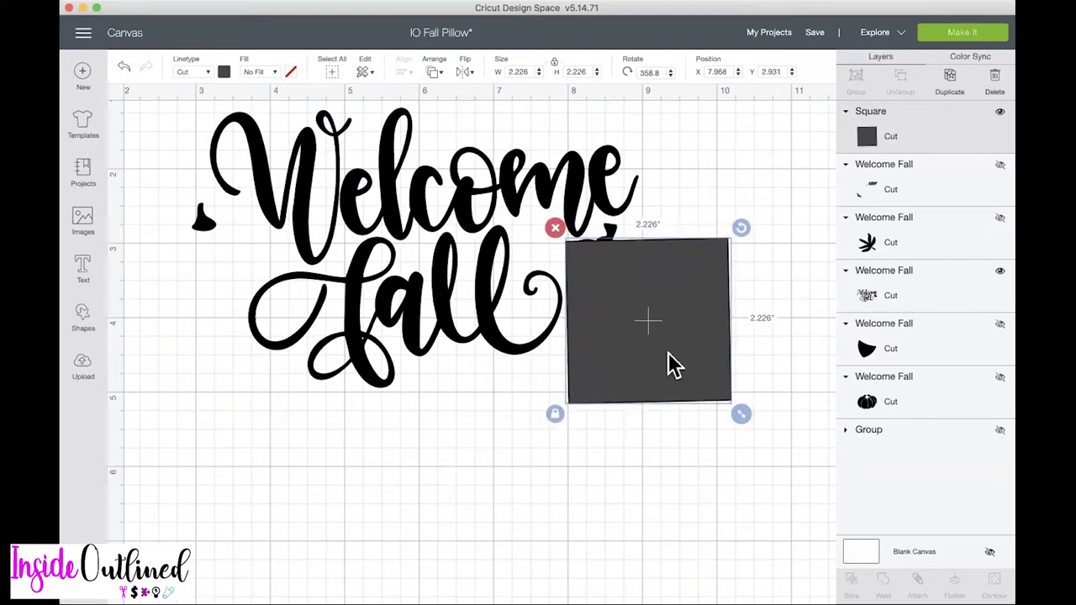
drag(740, 227, 742, 253)
drag(759, 427, 691, 361)
drag(670, 320, 675, 322)
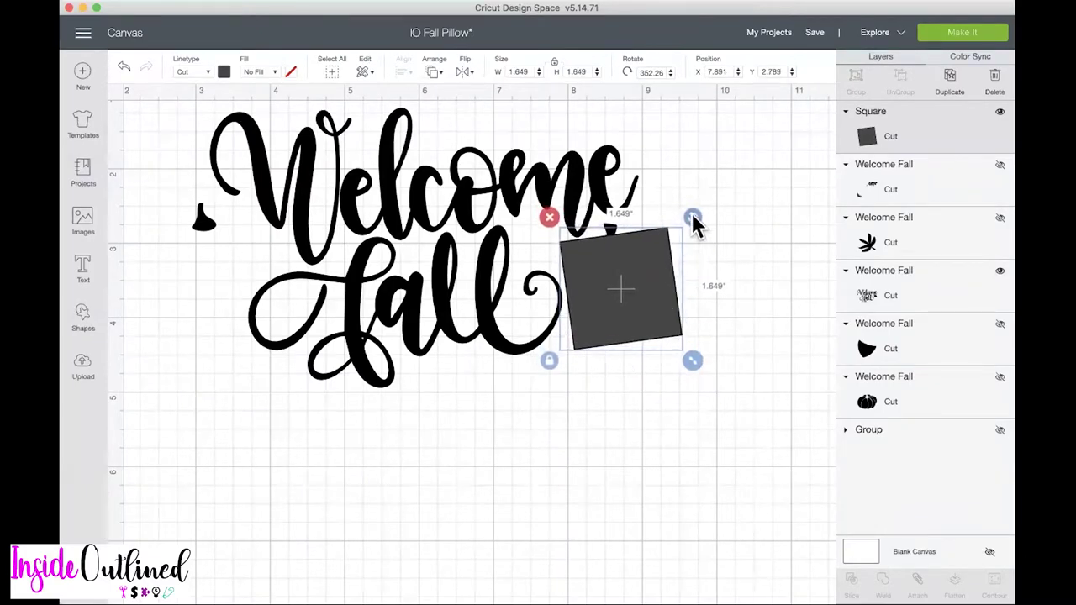
drag(694, 221, 688, 217)
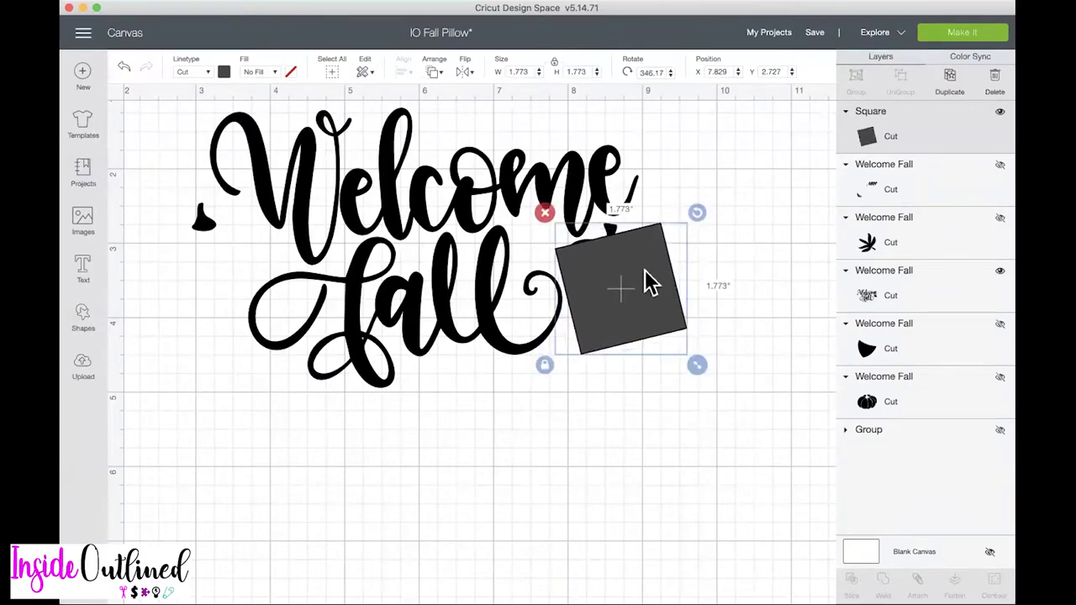
drag(652, 283, 651, 280)
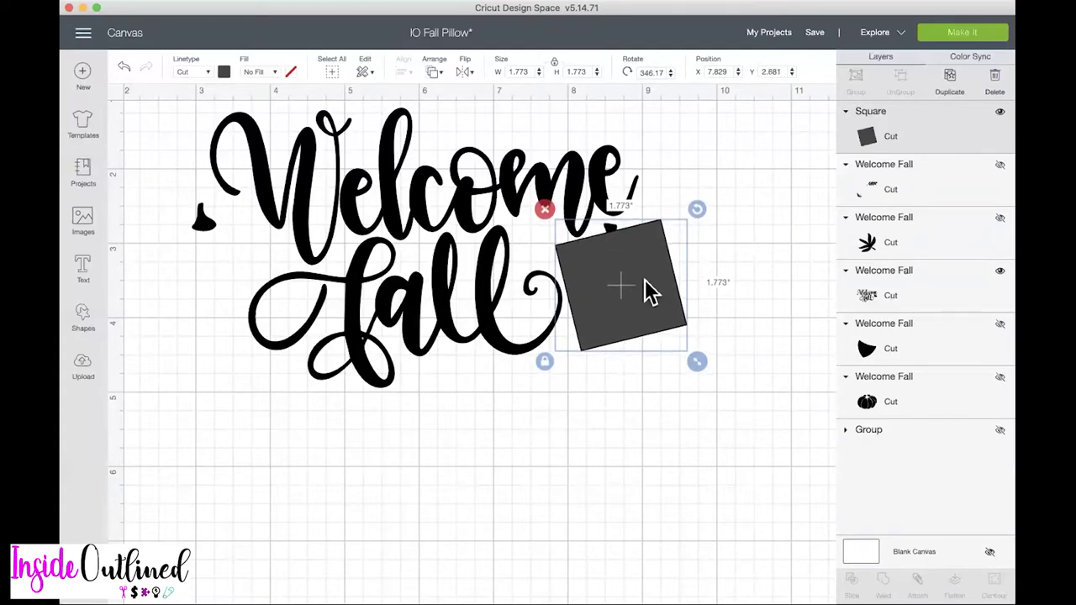
- Slice the acorn cap out of the Welcome Fall lettering with the square and delete the two grey leftover pieces
click(644, 423)
drag(670, 468, 423, 210)
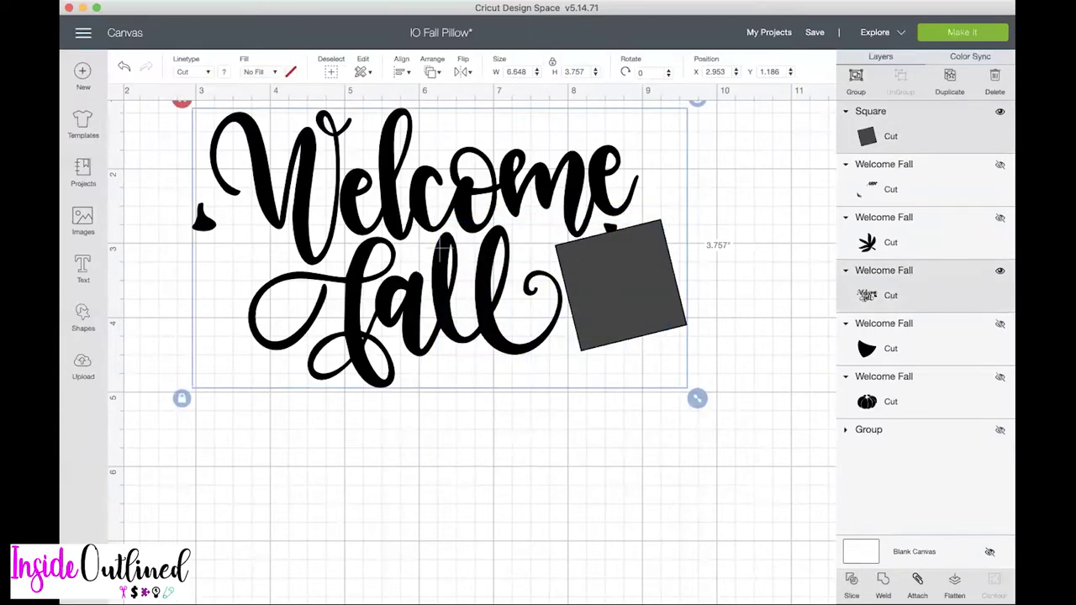
click(852, 580)
click(668, 320)
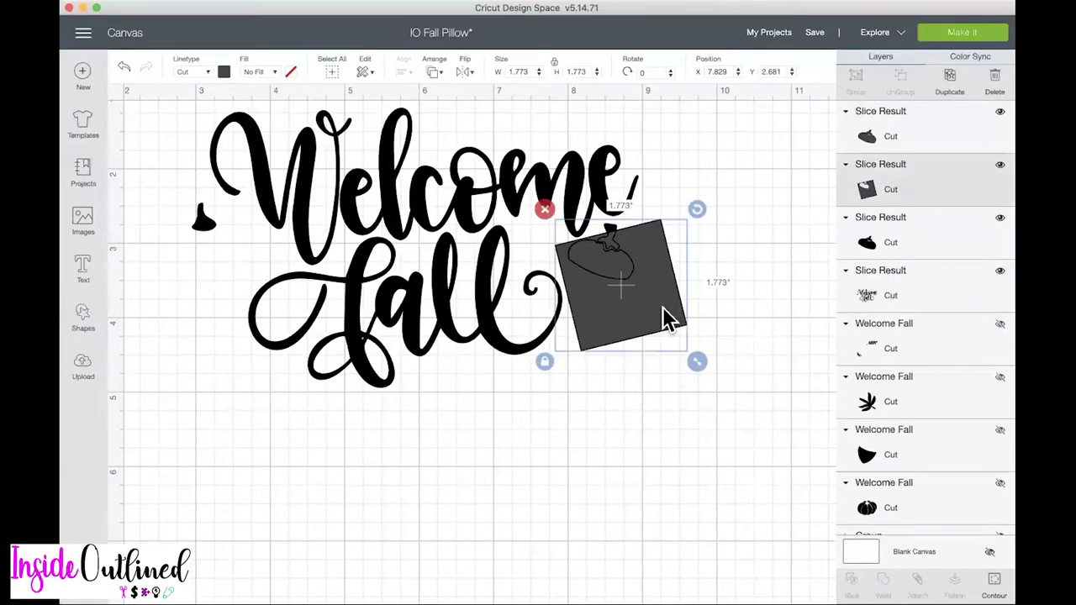
key(Delete)
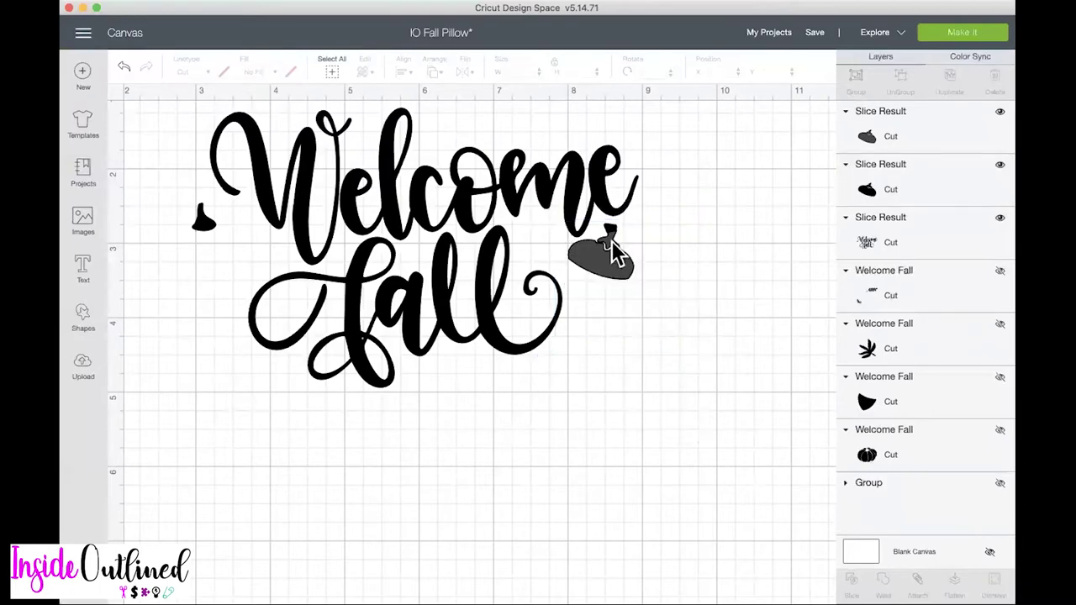
click(612, 244)
key(Delete)
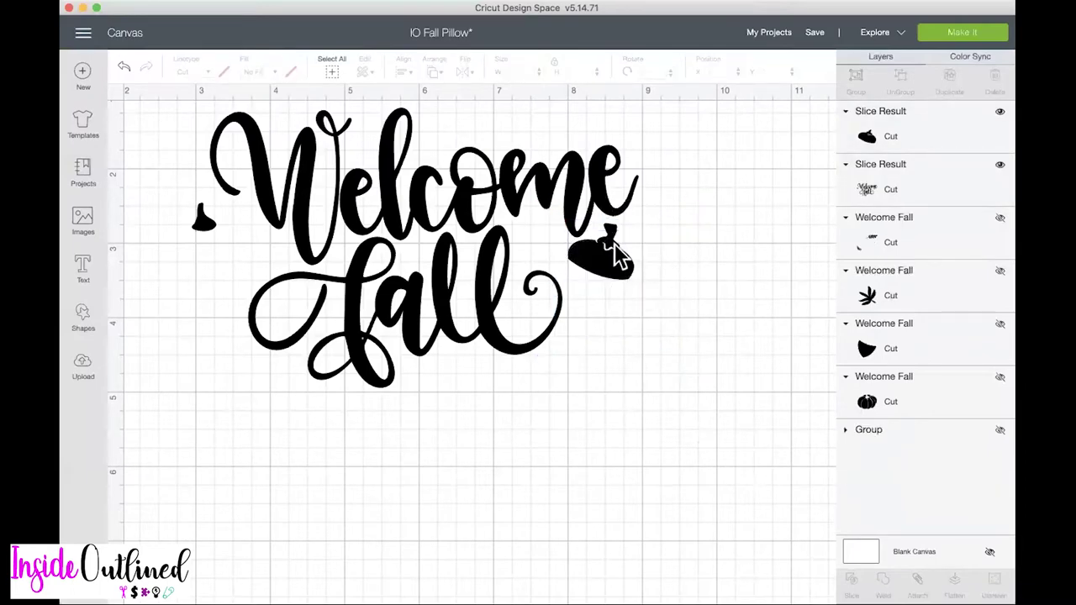
- Hide the cut-out acorn cap and cover the remaining stem piece below the "e" with a square of about 0.49 in
click(612, 252)
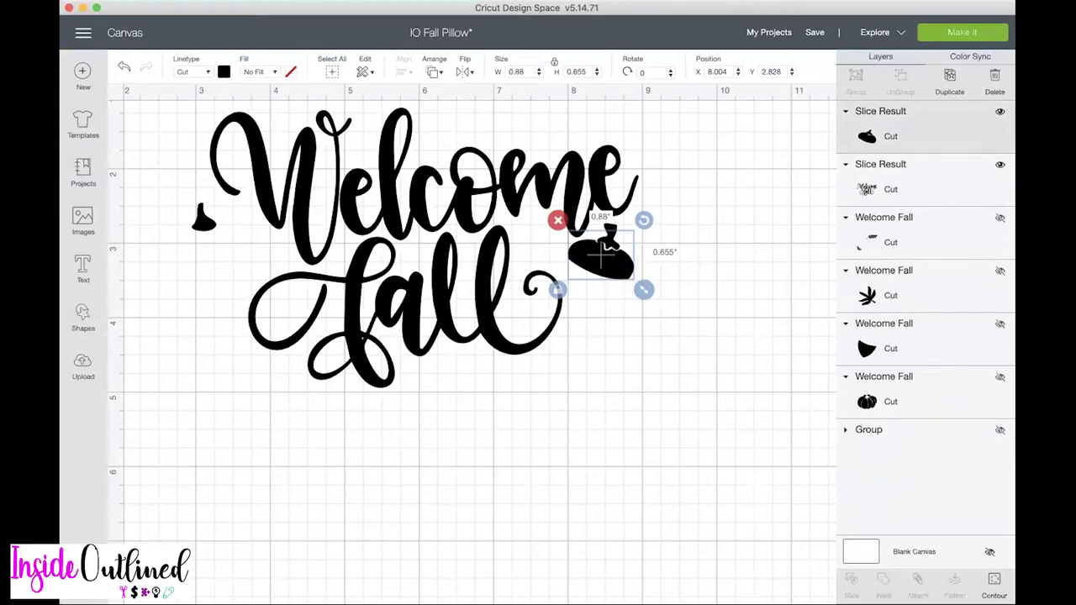
click(1000, 111)
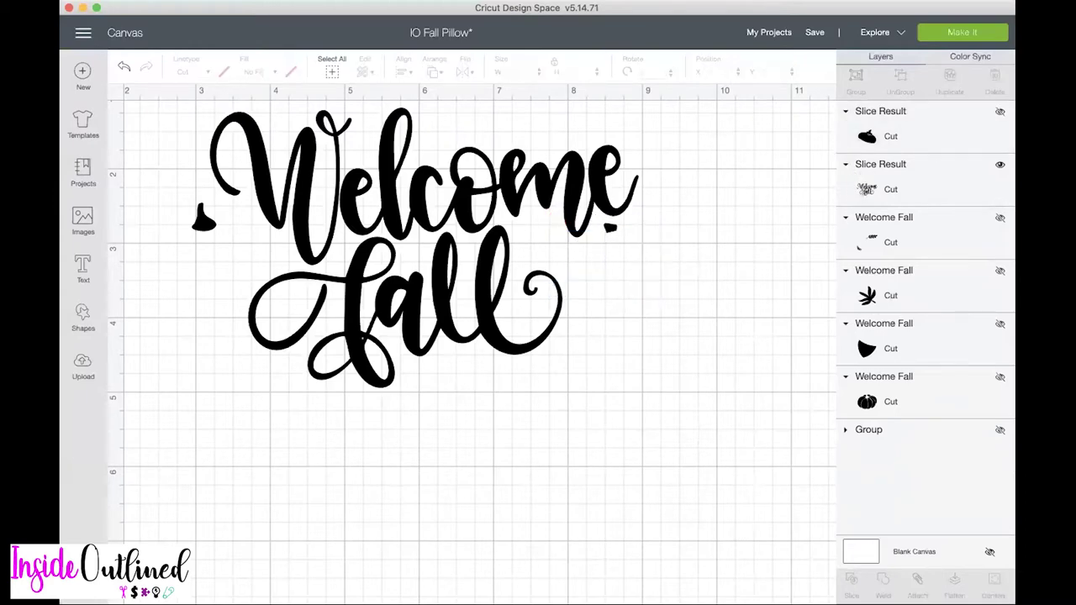
click(92, 324)
click(152, 235)
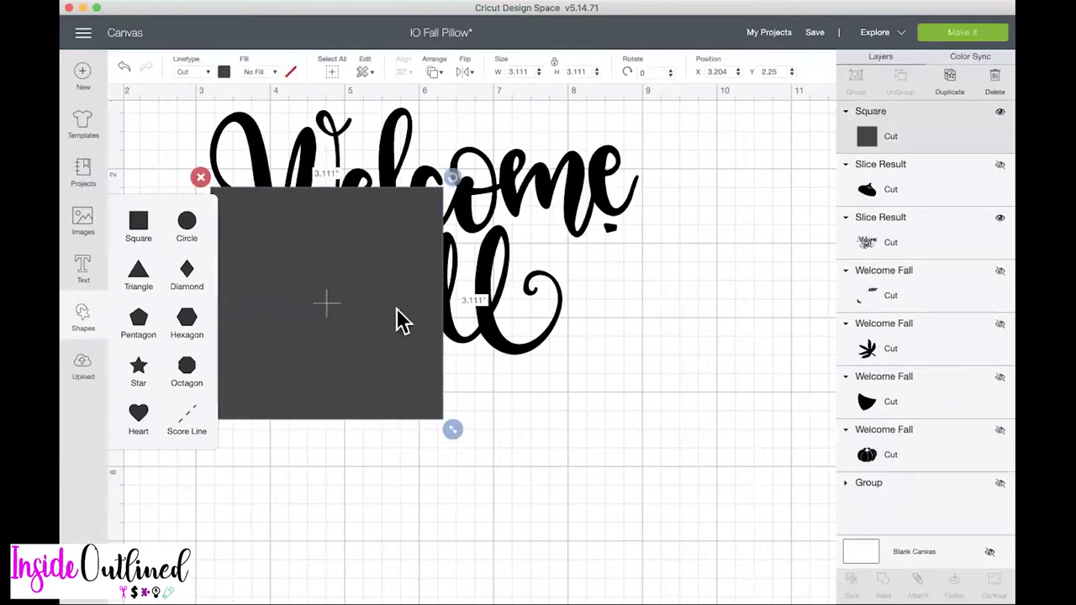
drag(402, 322, 675, 328)
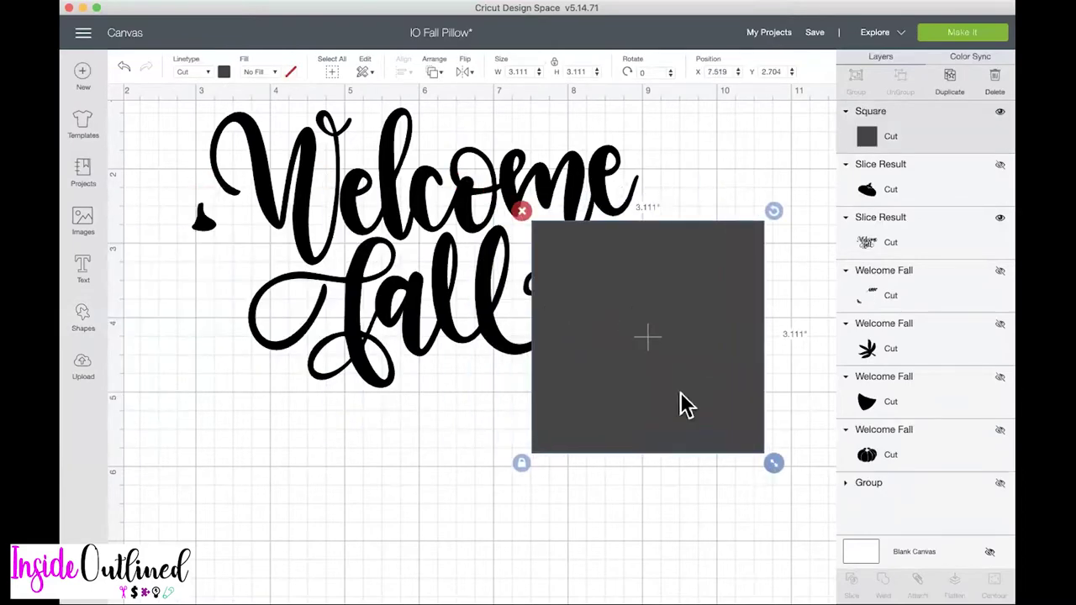
drag(774, 462, 619, 243)
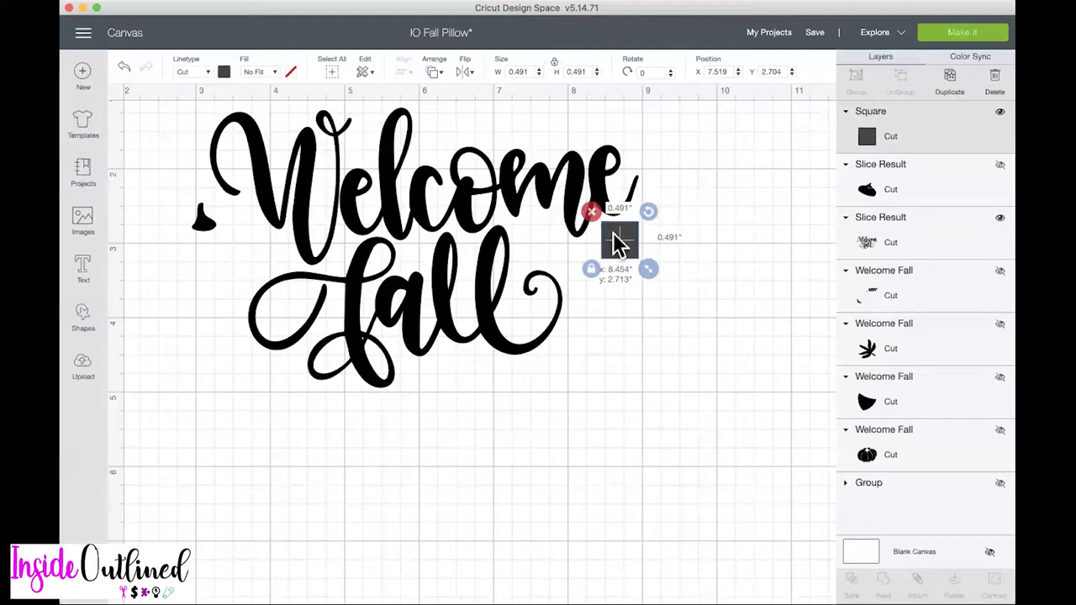
- Slice the acorn stem piece out of the lettering with the small square and delete the grey leftovers
click(691, 311)
drag(695, 317, 484, 155)
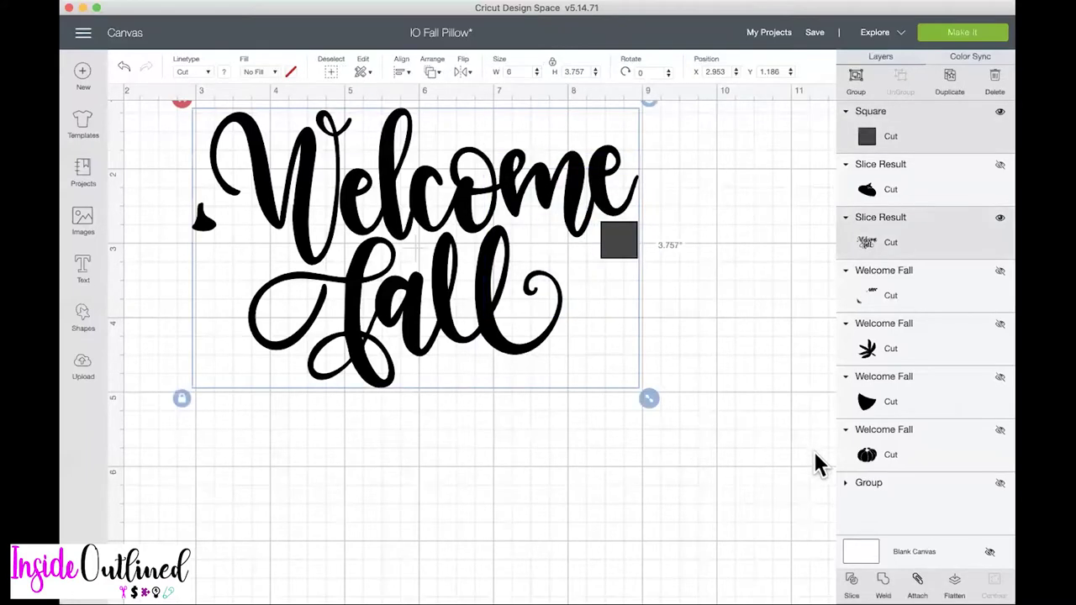
click(636, 261)
key(Delete)
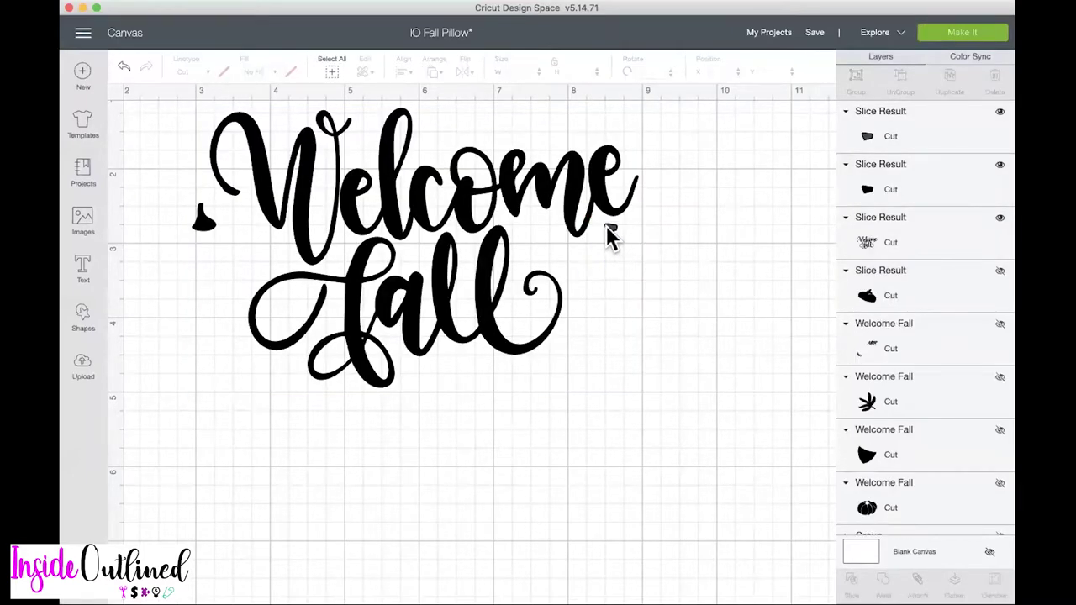
click(609, 234)
key(Delete)
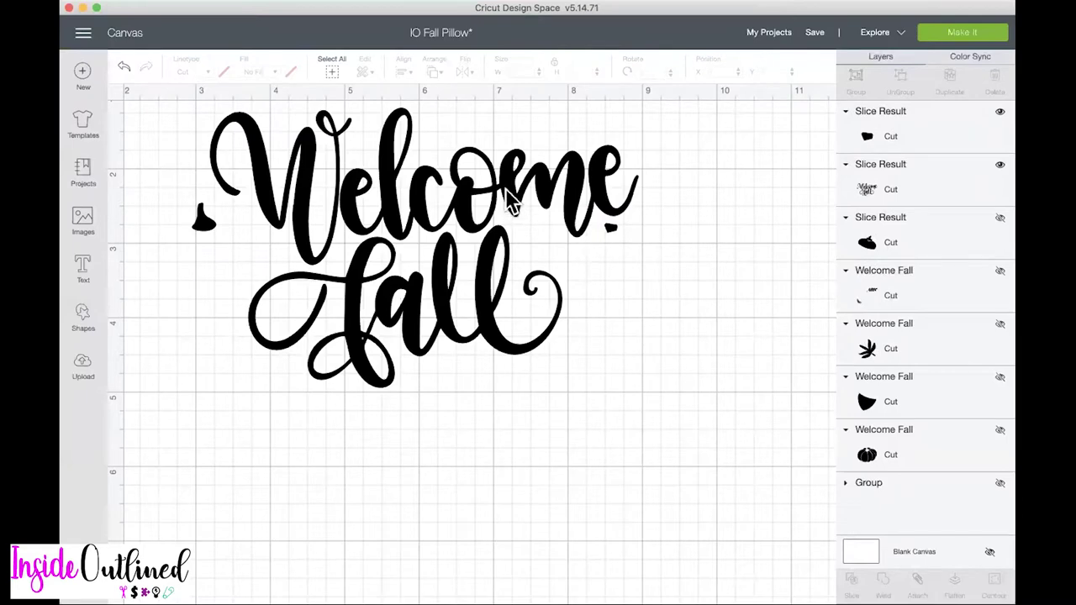
- Hide the lettering layer and show the acorn cap and acorn bottom together with the stem piece
click(508, 206)
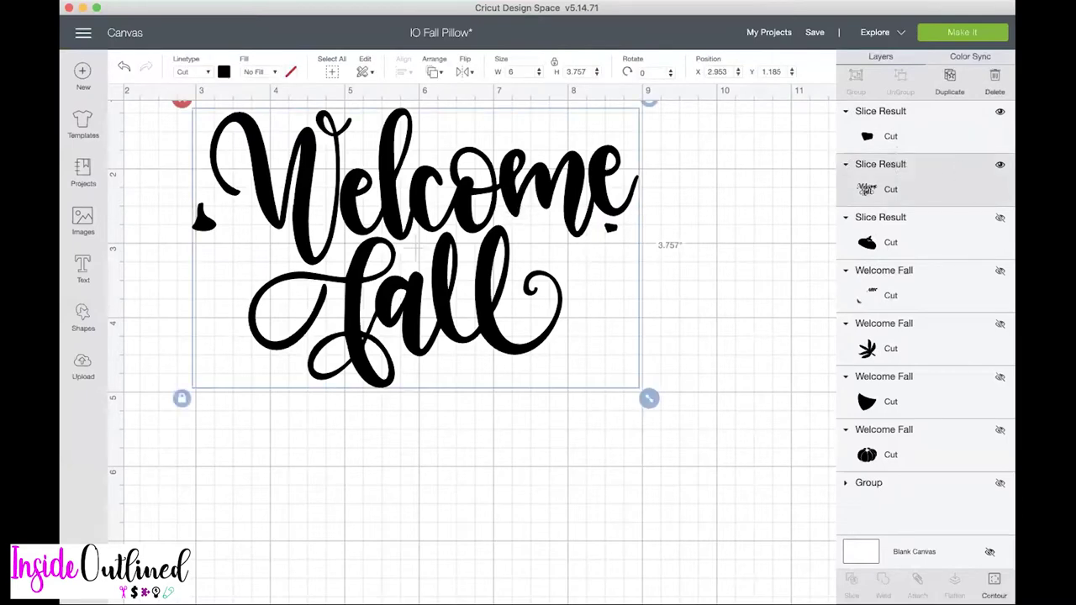
click(999, 164)
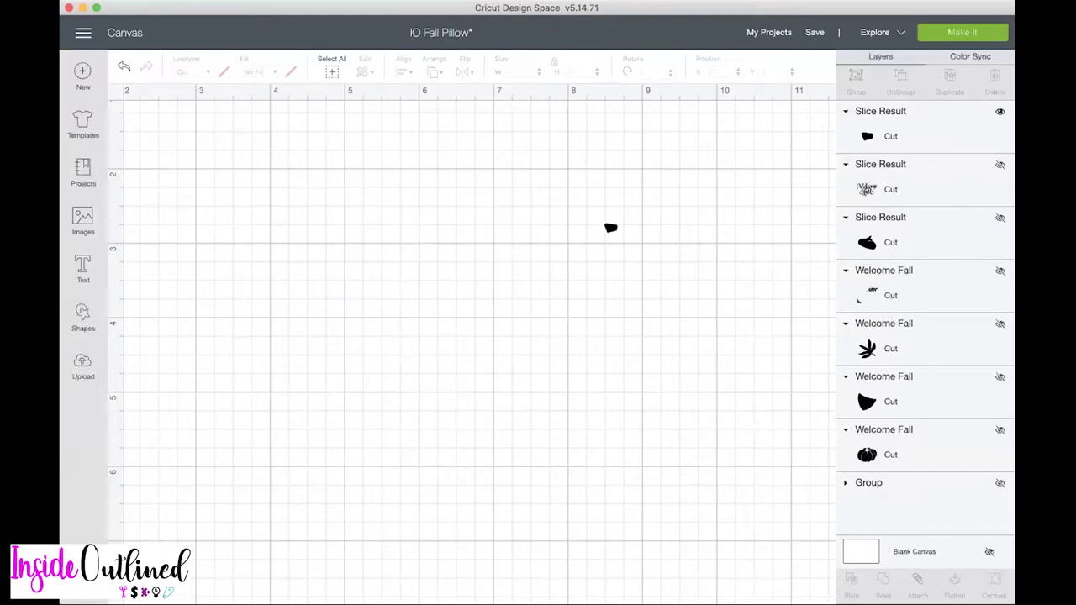
click(1000, 217)
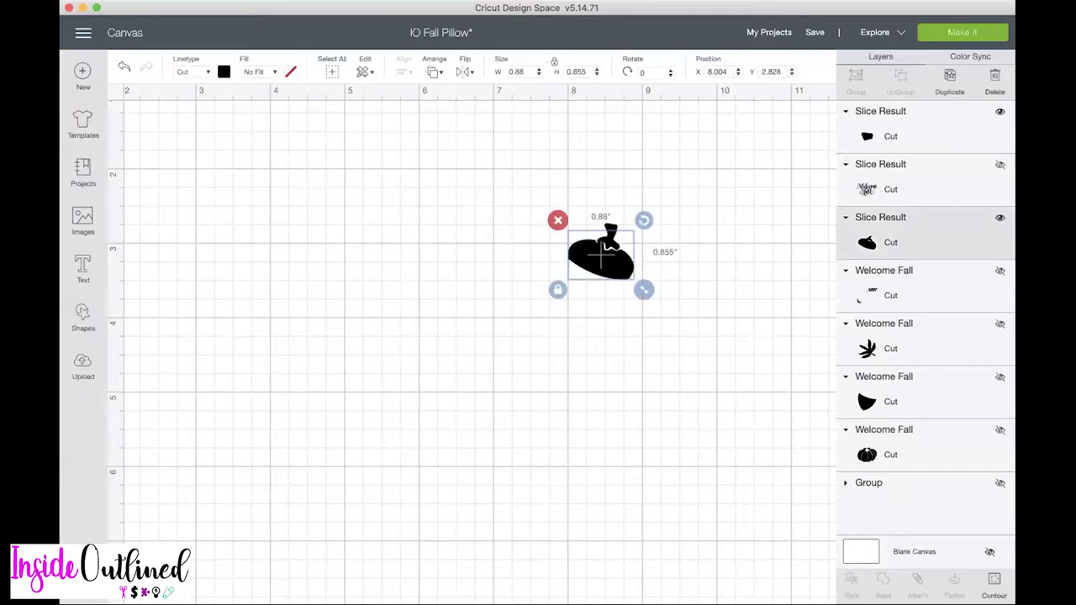
scroll(471, 319, up, 2)
click(1000, 376)
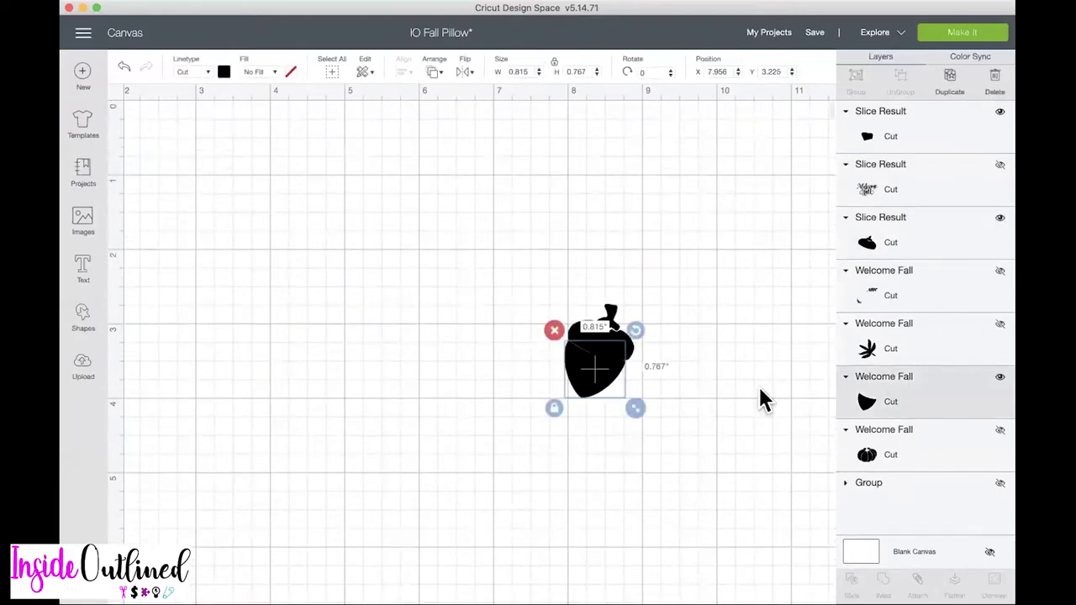
click(725, 381)
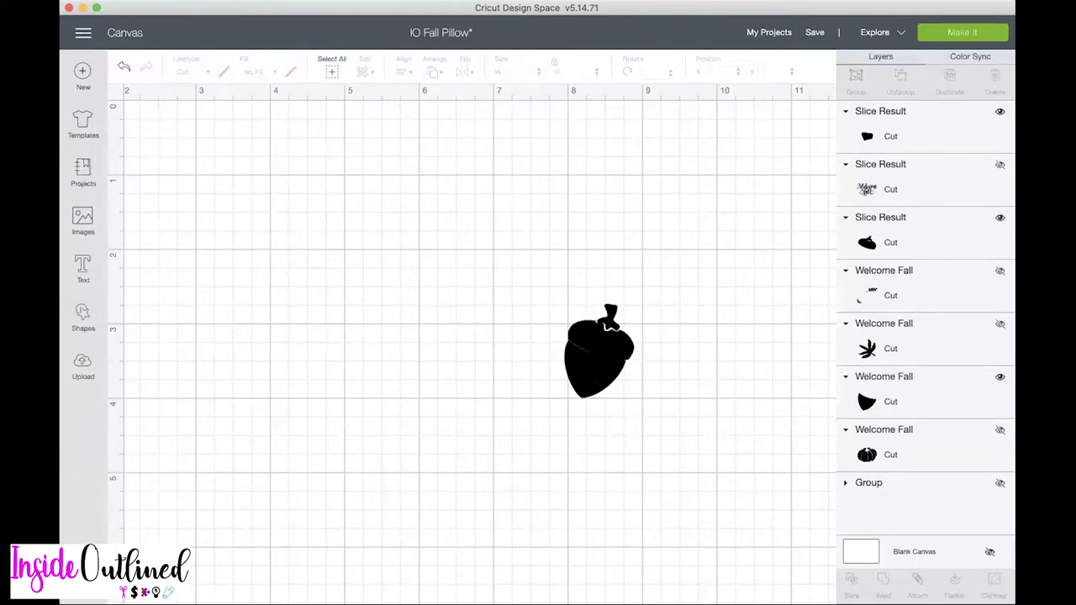
- Nudge the acorn bottom slightly so that it overlaps the cap and closes the thin gap between them
key(super+plus)
key(super+plus)
scroll(479, 475, right, 5)
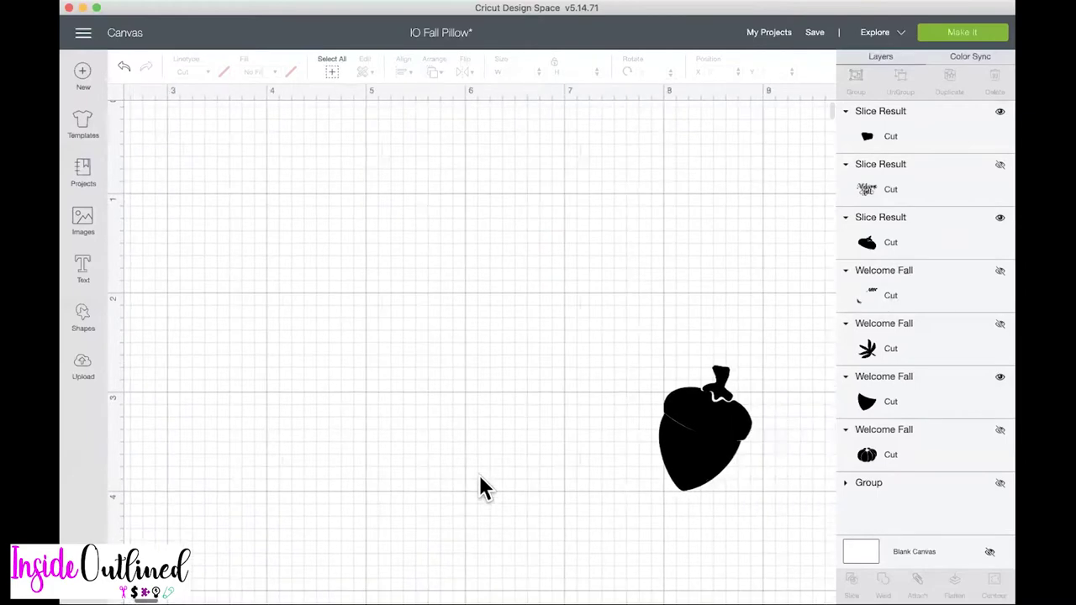
scroll(479, 475, down, 3)
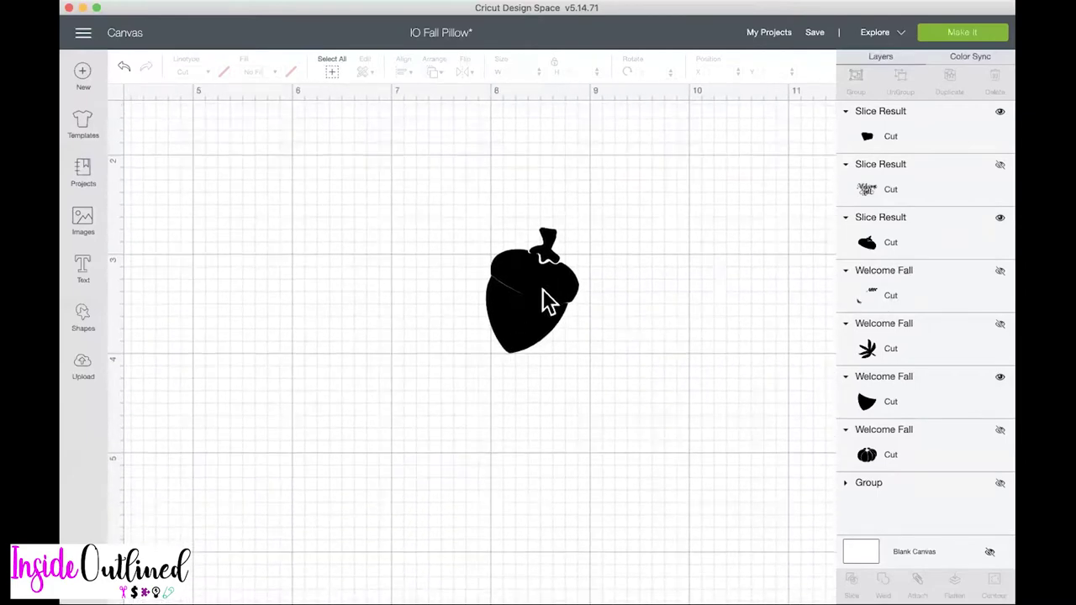
click(526, 316)
drag(525, 317, 525, 316)
click(649, 340)
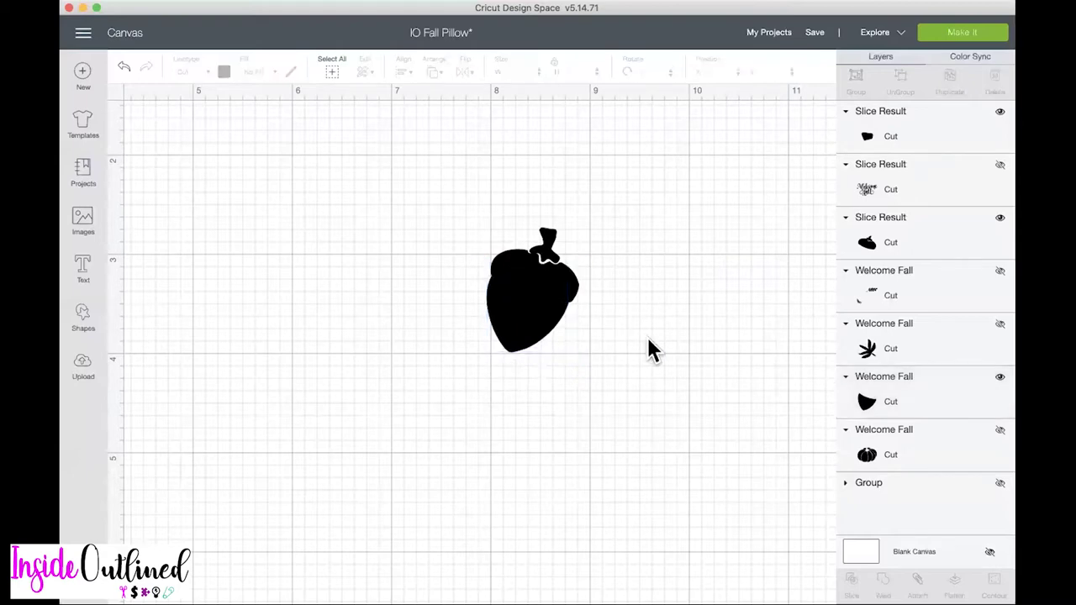
- Try to close the white gap below the stem by nudging the acorn cap and stem piece, and undo both moves
click(549, 255)
drag(550, 253, 551, 254)
click(662, 266)
click(548, 241)
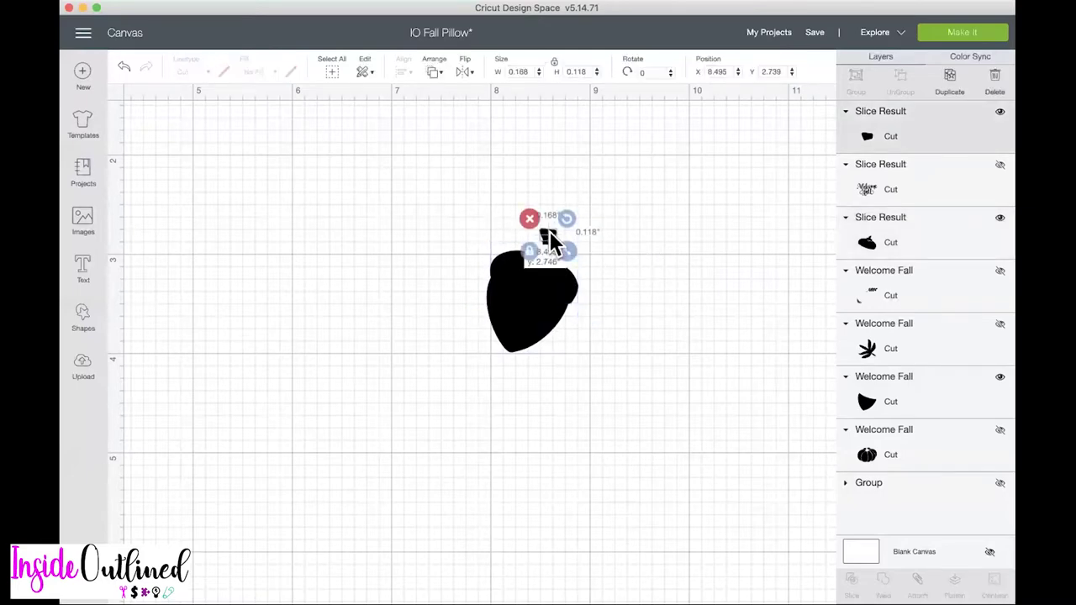
click(666, 246)
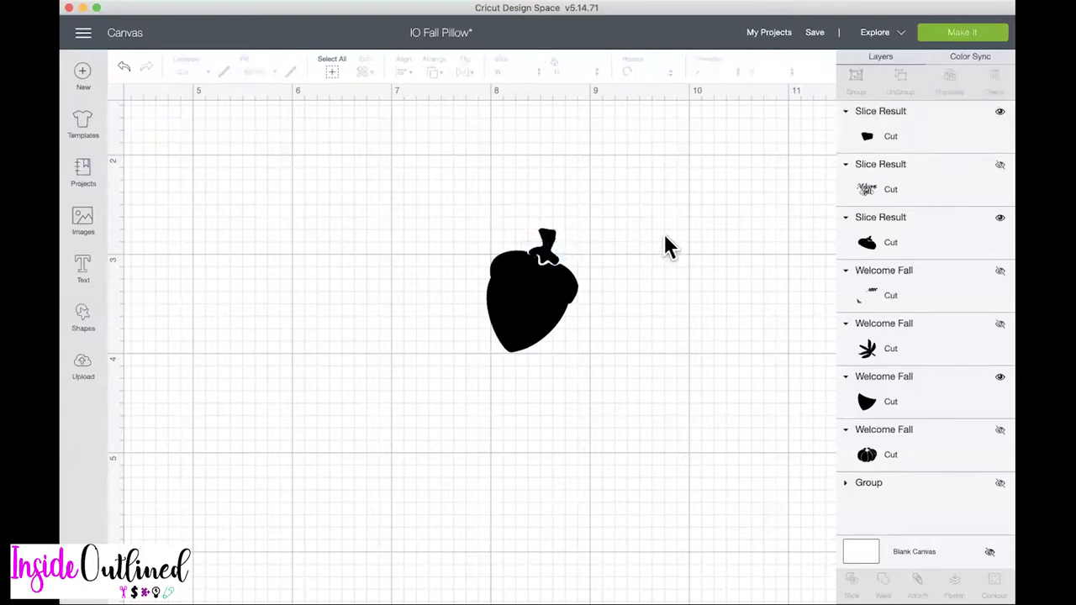
click(125, 69)
click(125, 69)
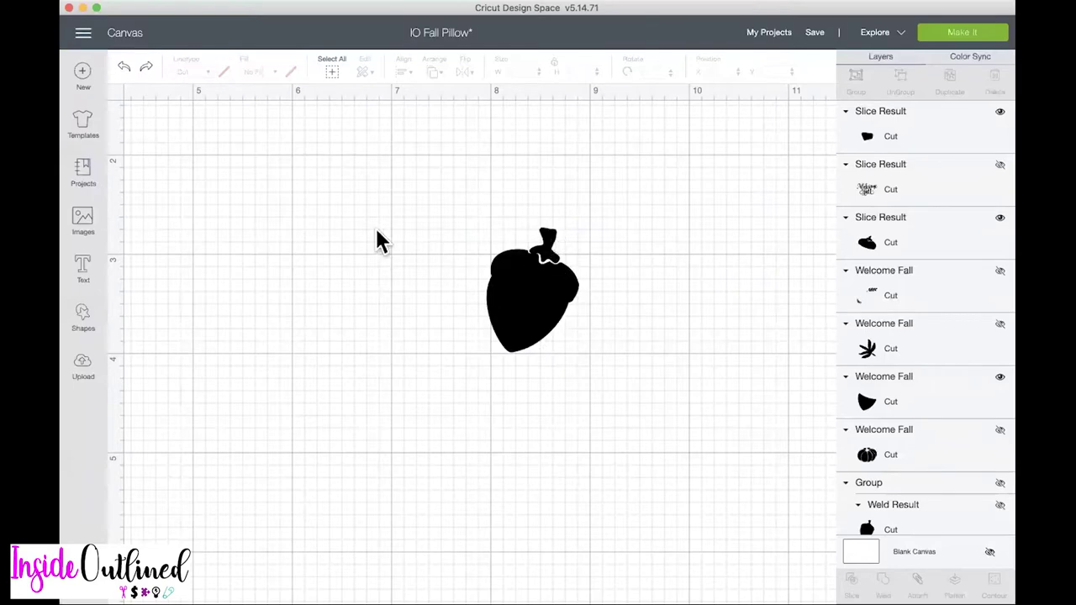
- Add a circle of about 0.35 in over the white gap below the acorn stem and colour it black
click(84, 322)
click(185, 231)
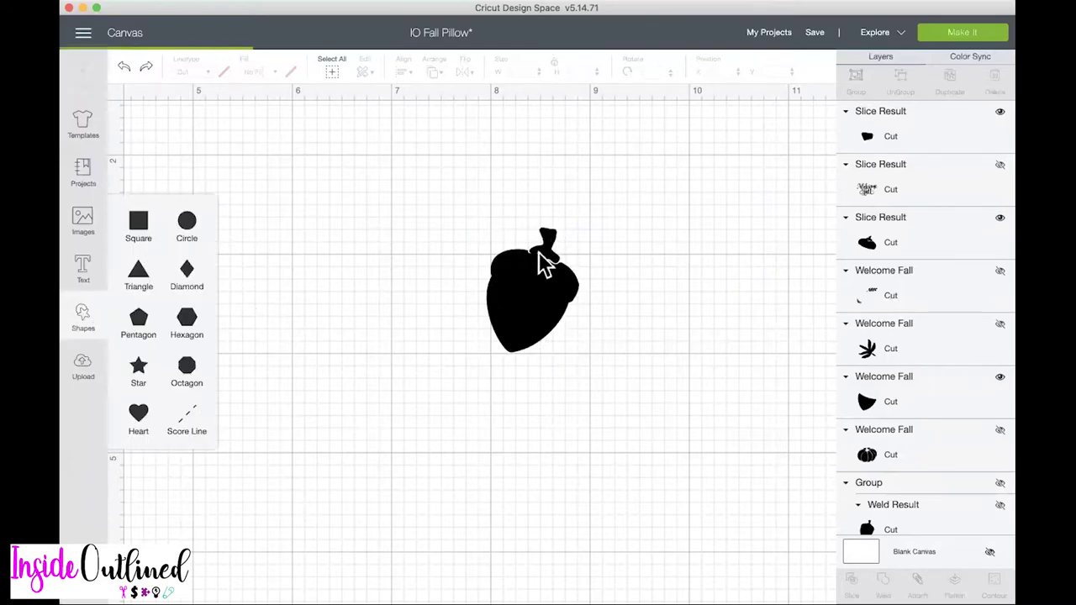
drag(543, 519, 528, 298)
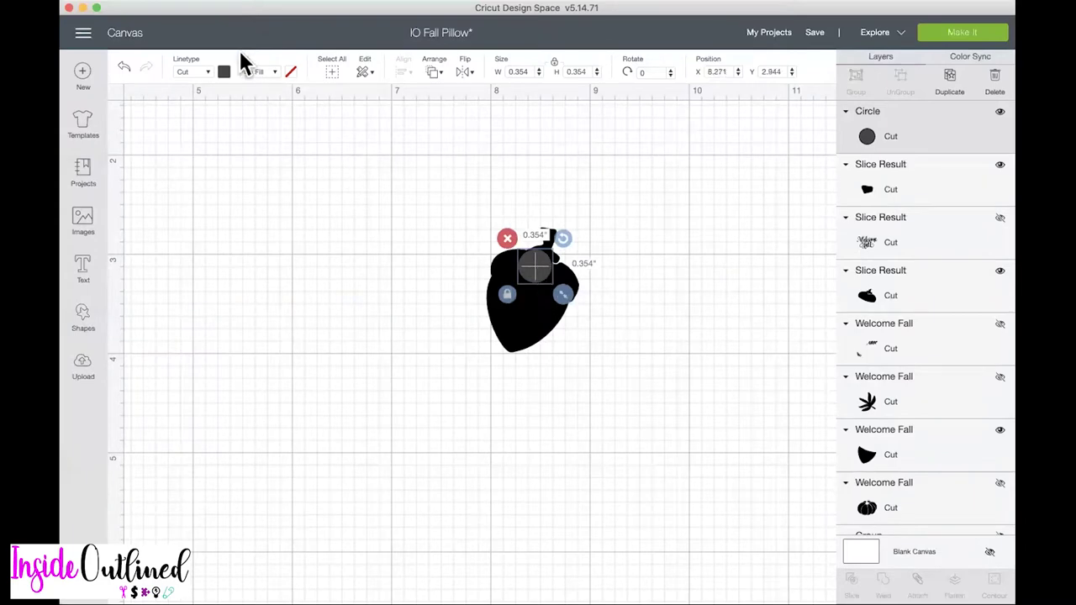
click(224, 71)
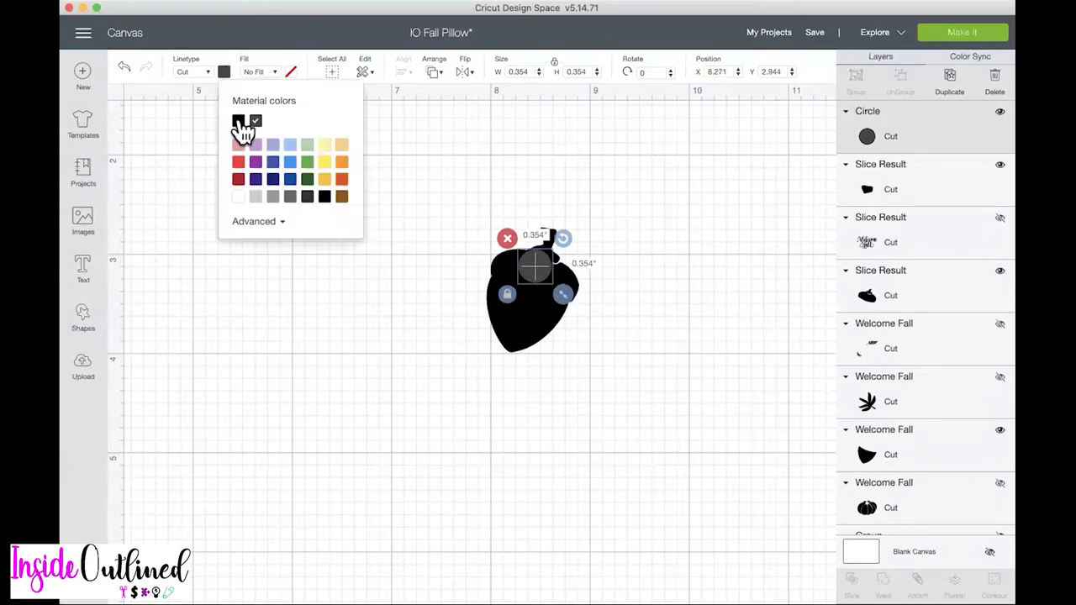
click(239, 121)
click(647, 247)
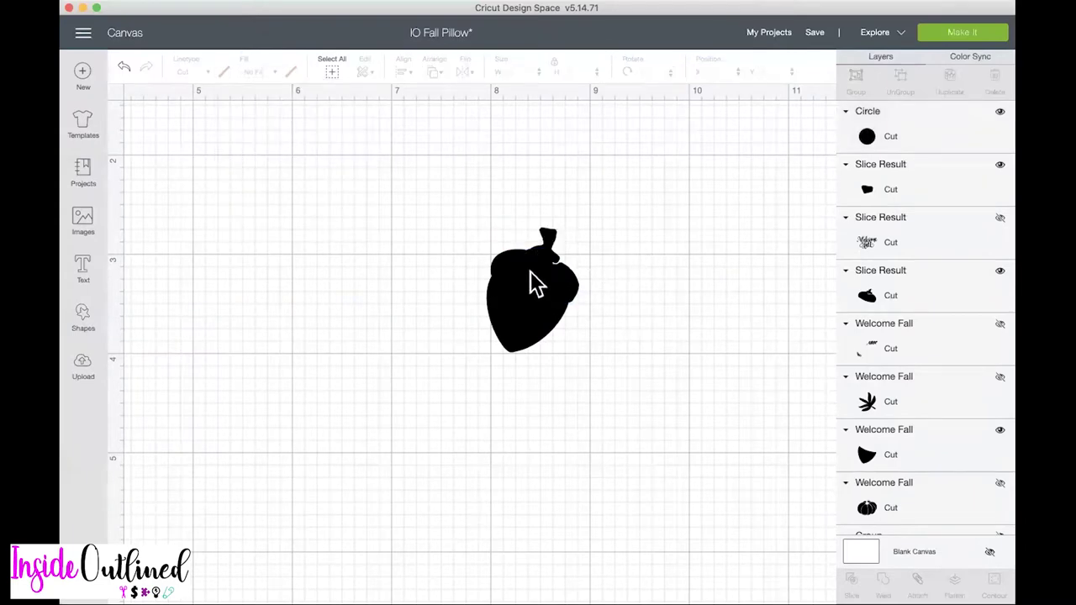
- Duplicate the black circle to cover the rest of the gap and weld all the acorn pieces into one shape
click(534, 279)
click(971, 87)
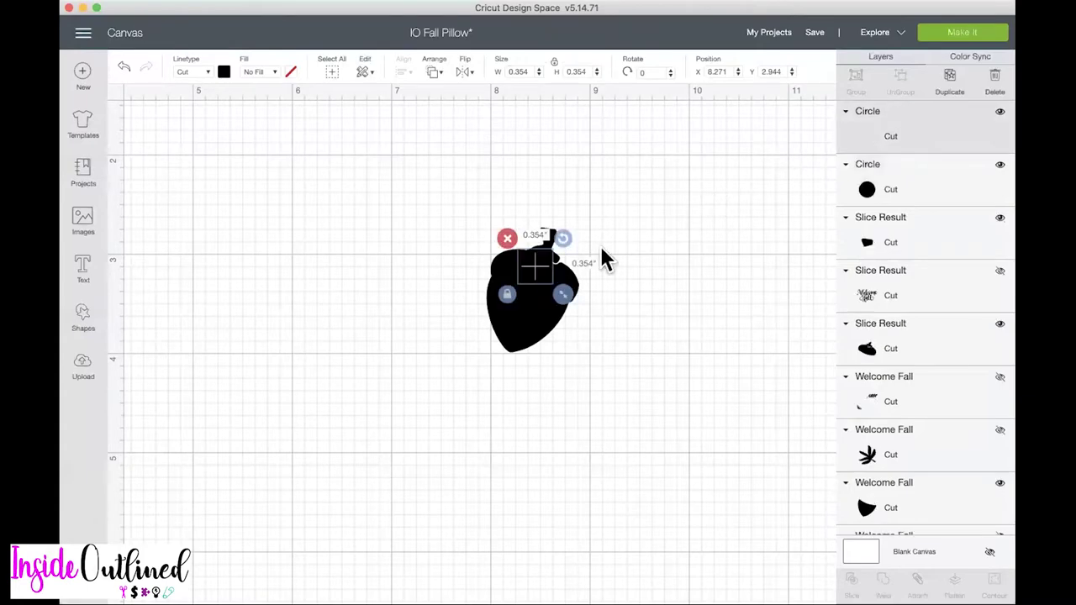
drag(583, 312, 556, 271)
click(643, 239)
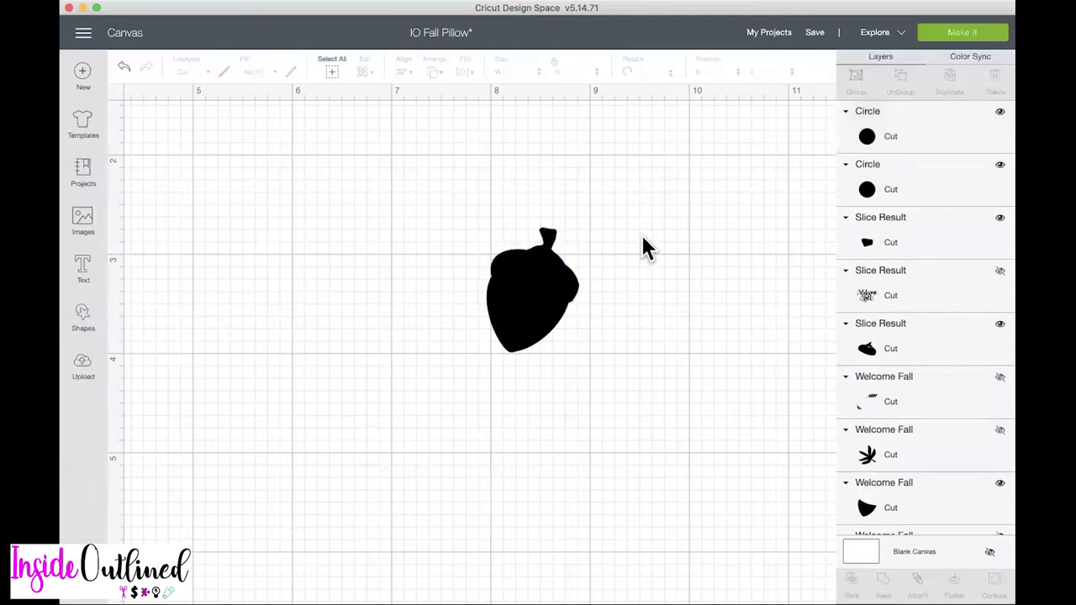
drag(419, 159, 644, 399)
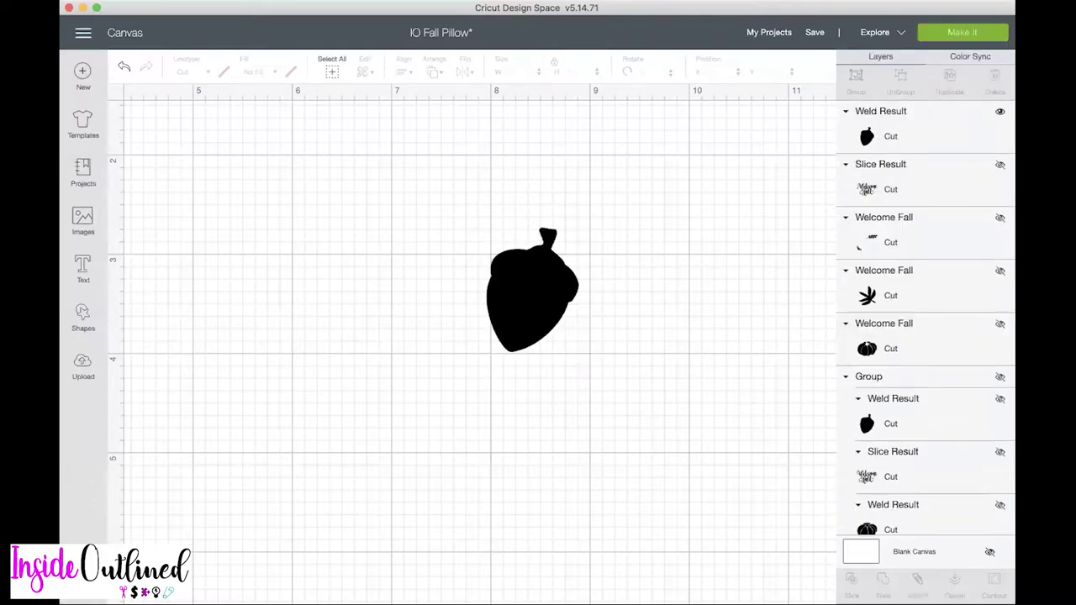
- Show the lettering, leaf branches, maple leaf and pumpkin layers again alongside the welded acorn
click(881, 164)
click(999, 164)
click(884, 217)
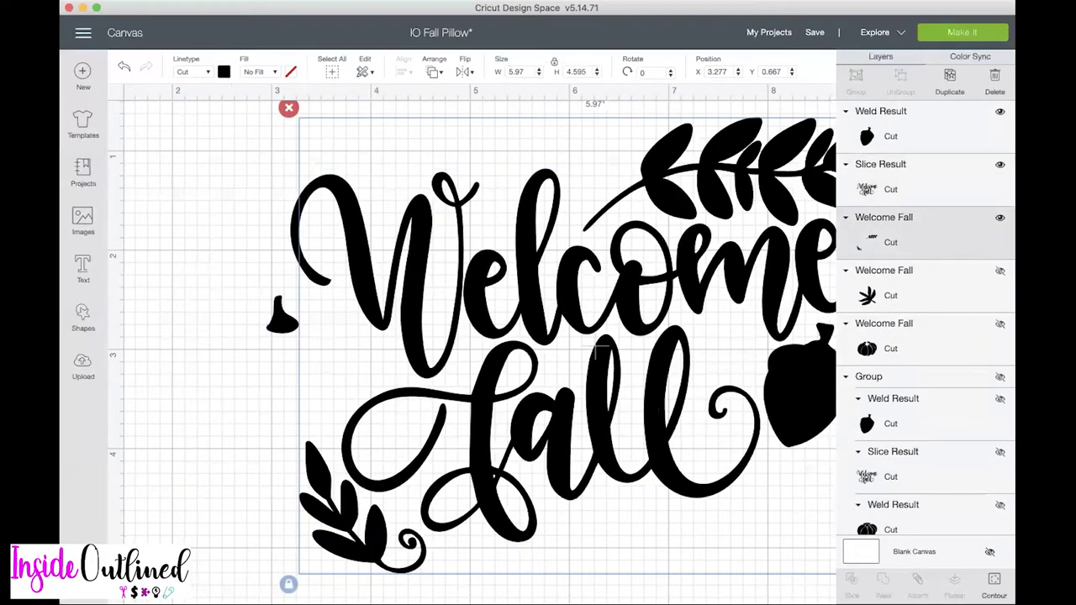
click(883, 270)
click(999, 269)
click(883, 323)
click(999, 323)
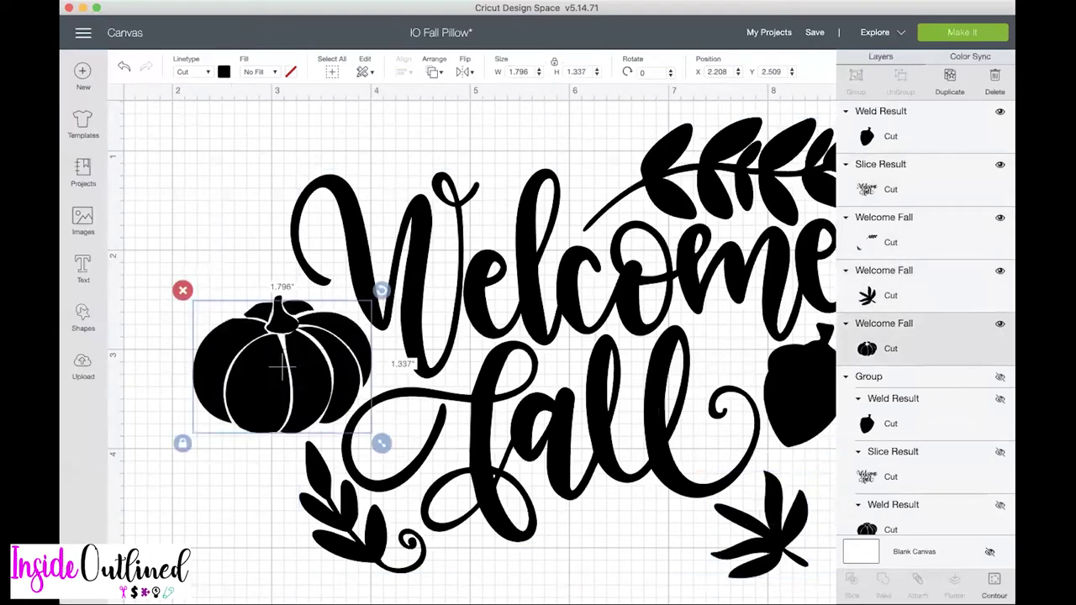
- Collapse the hidden Group in the layer list, leaving its contents hidden
scroll(925, 449, down, 3)
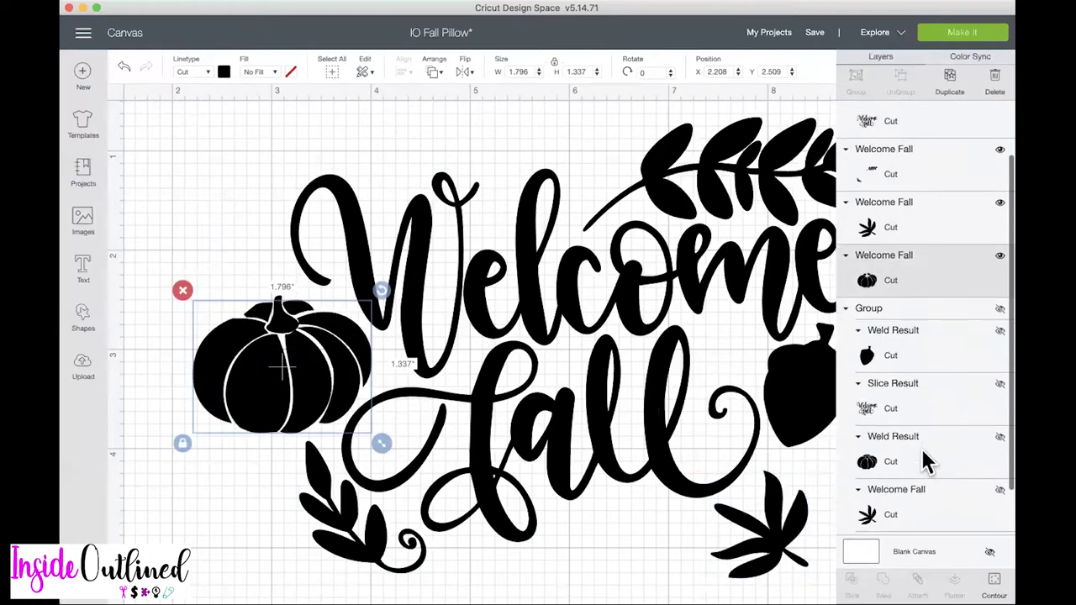
scroll(922, 459, up, 3)
click(846, 377)
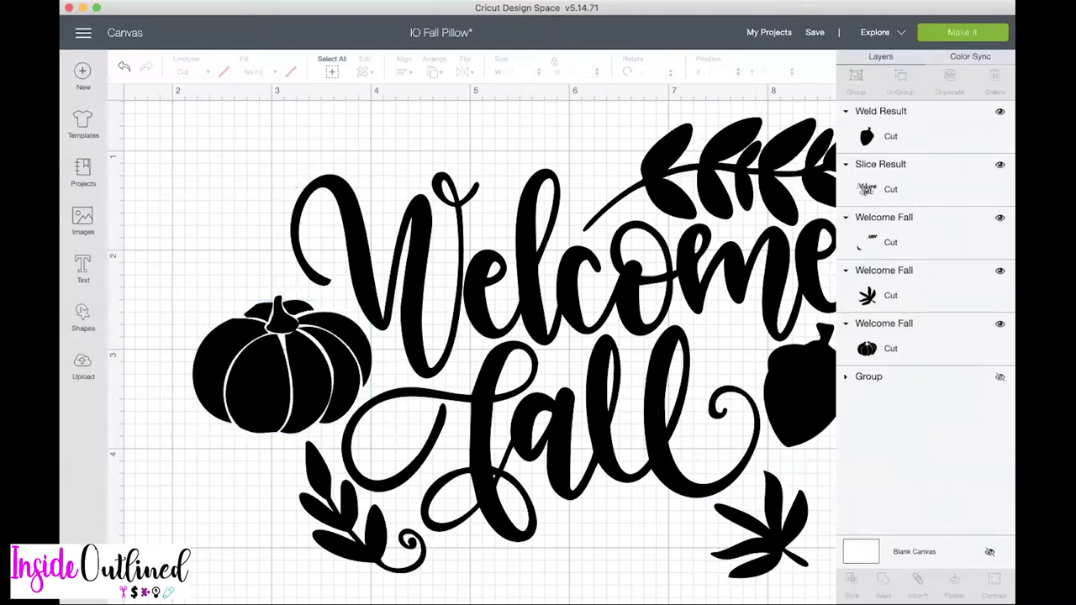
key(super+minus)
key(super+minus)
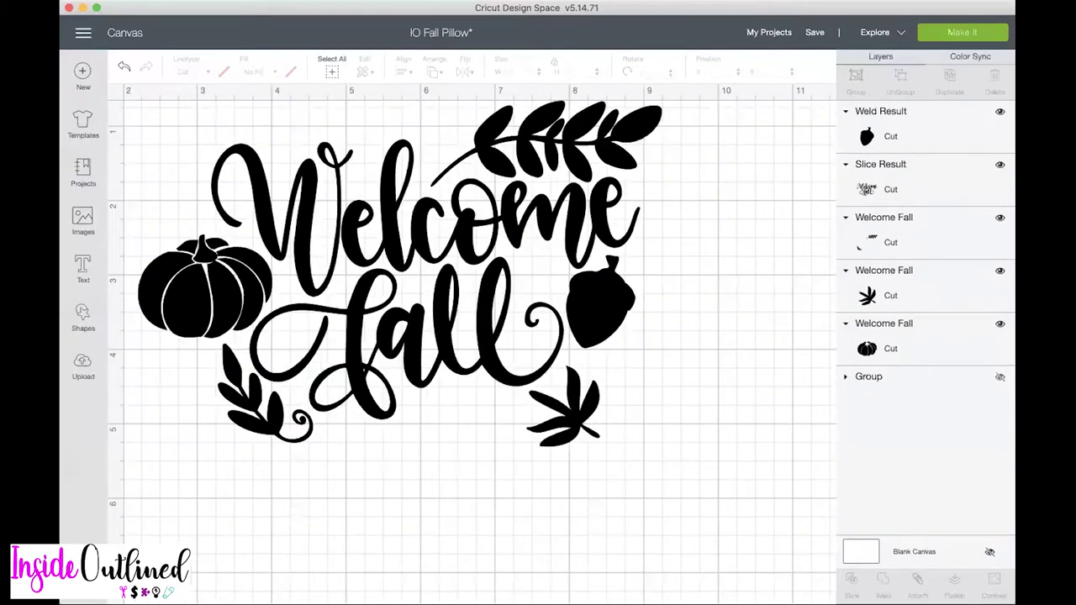
- Attach all visible black pieces of the design, including lettering, leaves, pumpkin and acorn, so they keep their arrangement for cutting
key(super+minus)
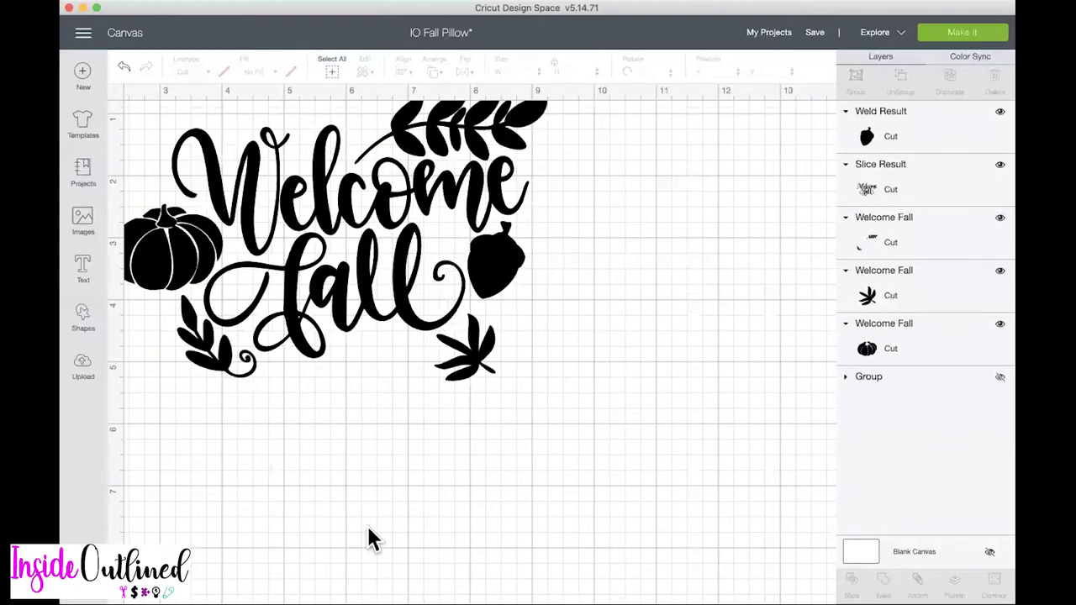
scroll(374, 538, up, 3)
scroll(374, 538, left, 8)
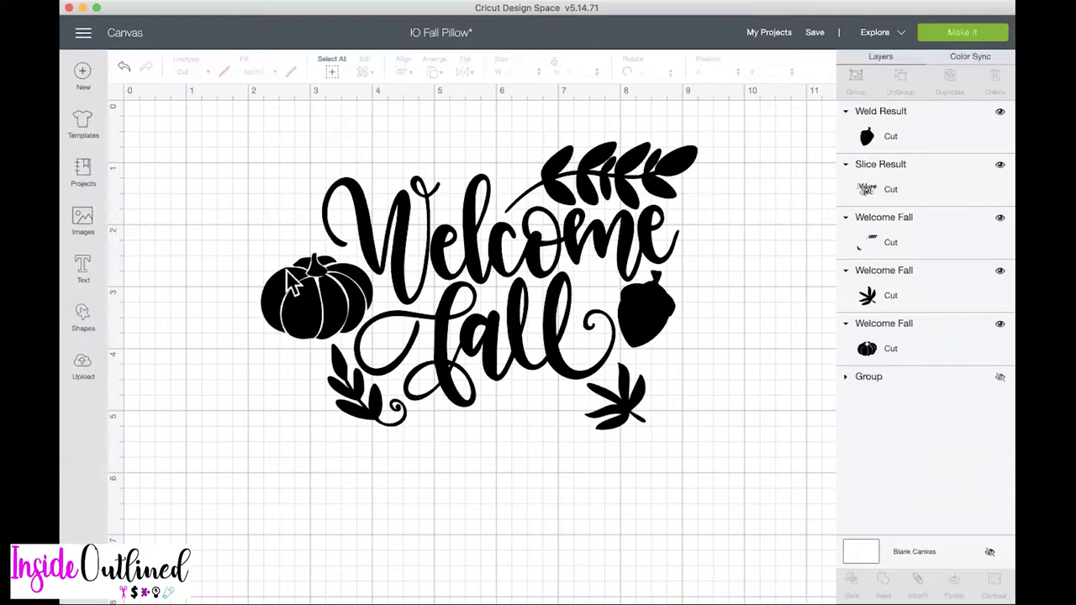
key(super+a)
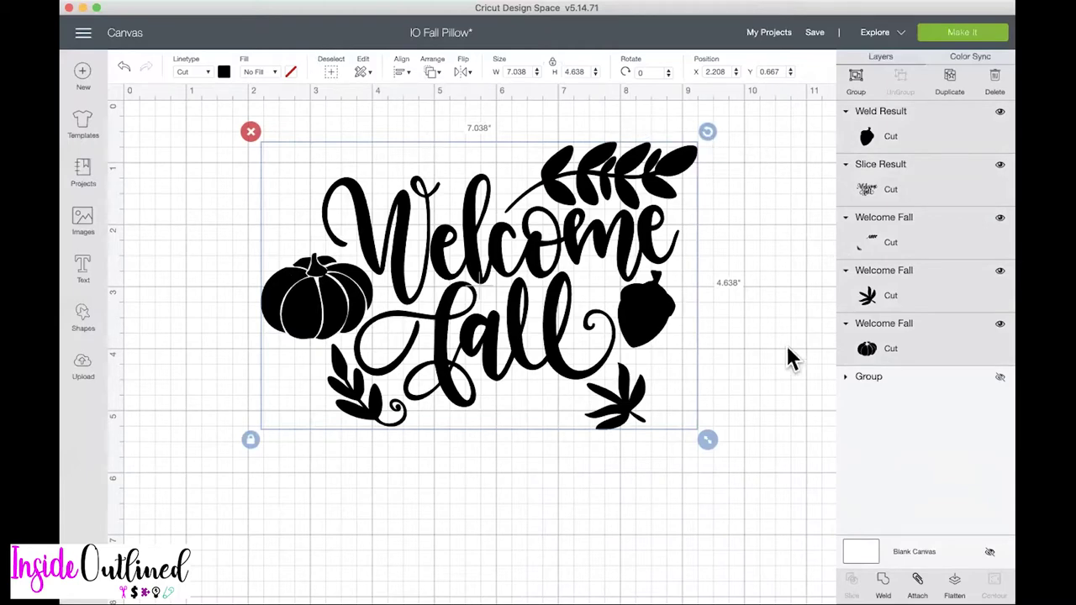
click(917, 579)
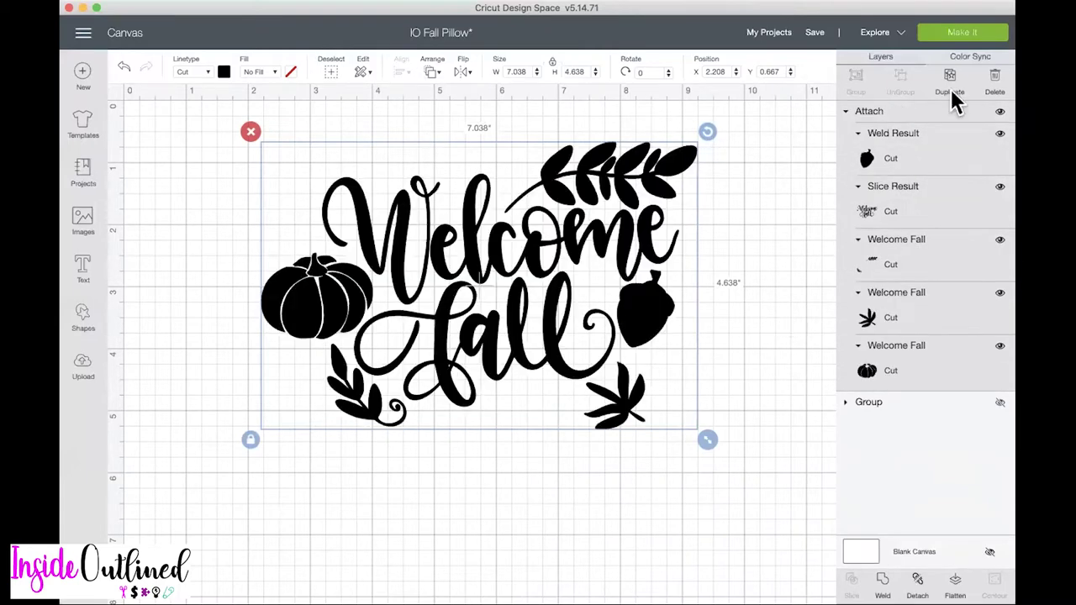
click(967, 34)
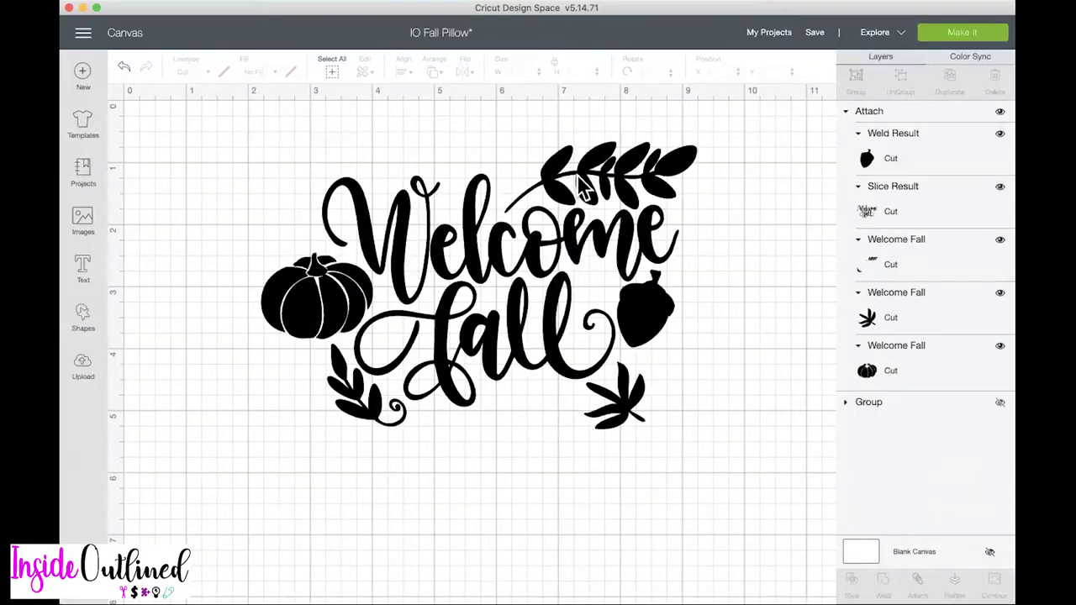
- Set the attached Welcome Fall design's width to 11.5 in, scaling it proportionally
click(580, 202)
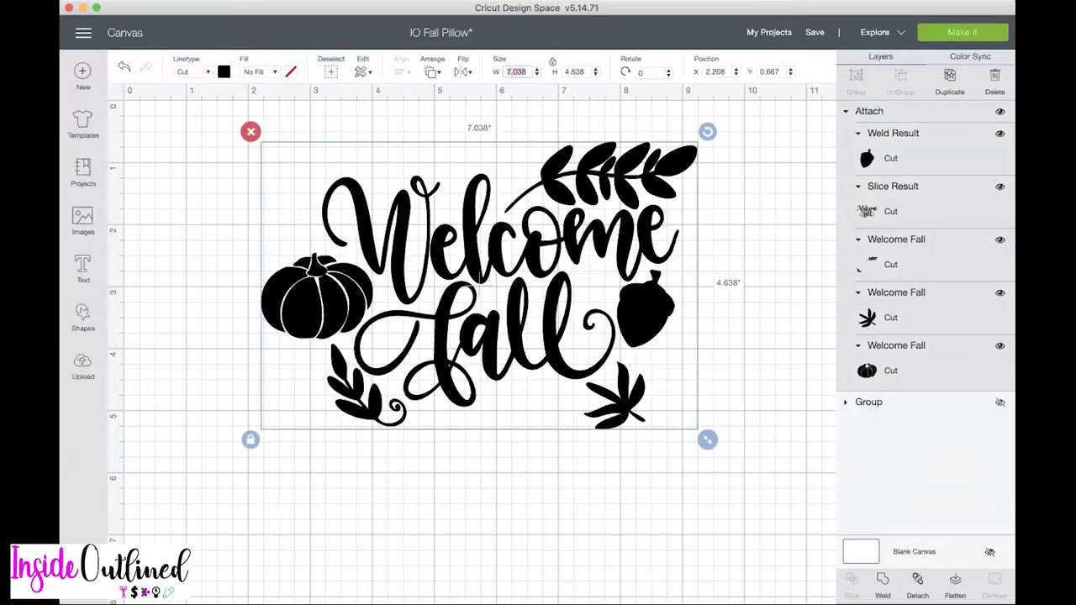
text(11.5)
key(Return)
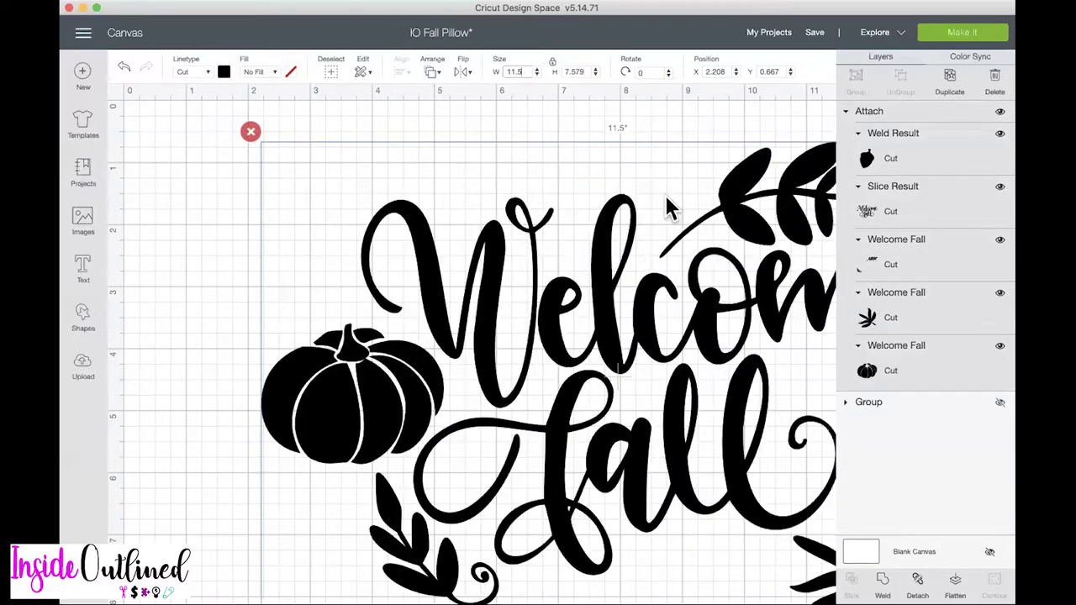
drag(752, 236, 643, 228)
- Send the design to the cutting preparation, mirror the 12" x 12" mat and continue to the machine connection
click(937, 36)
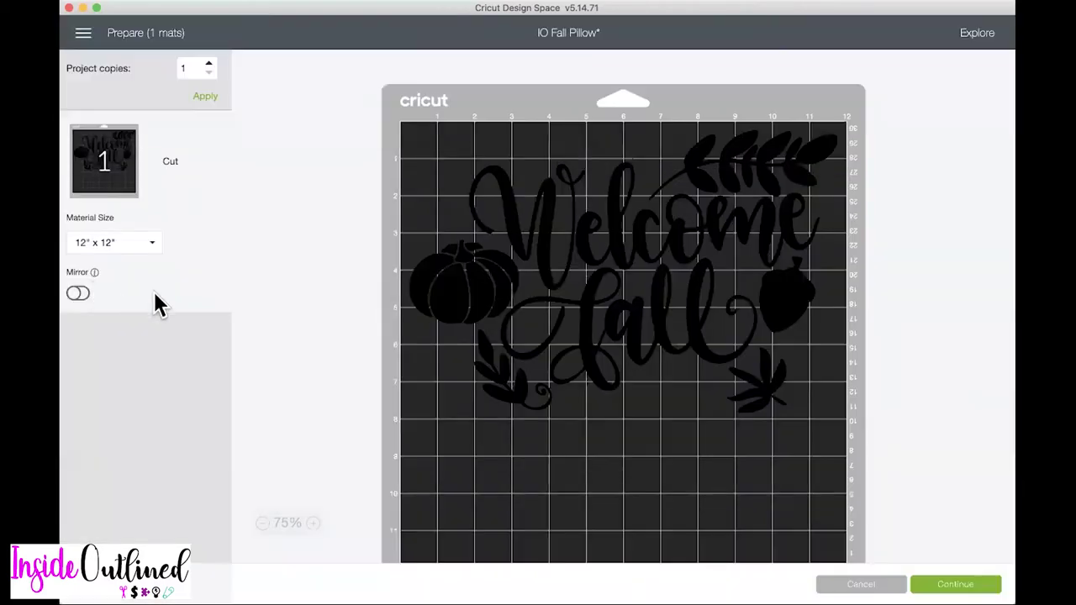
click(84, 294)
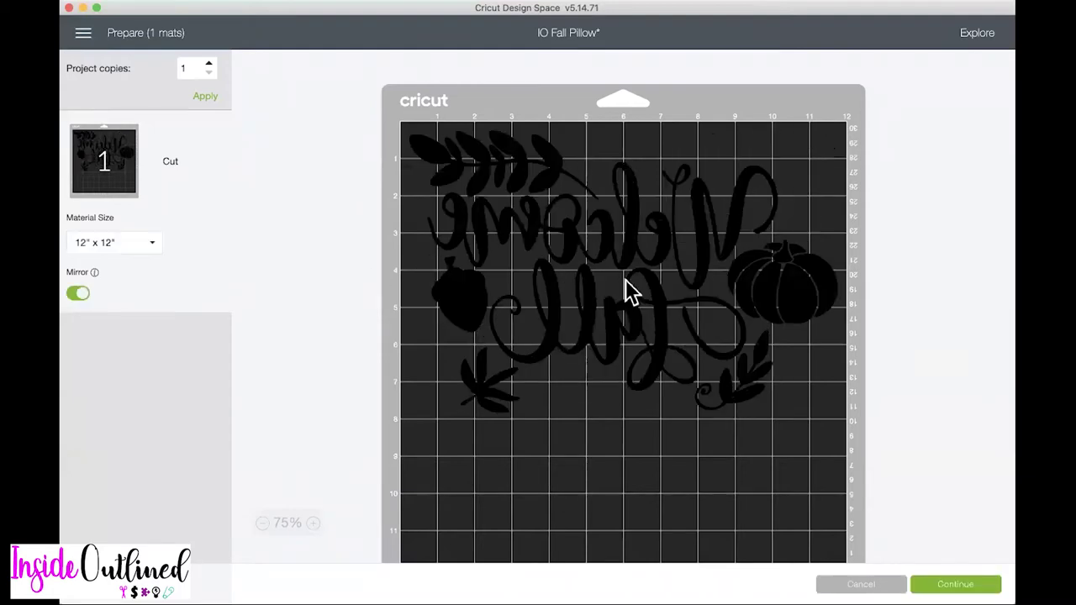
click(955, 584)
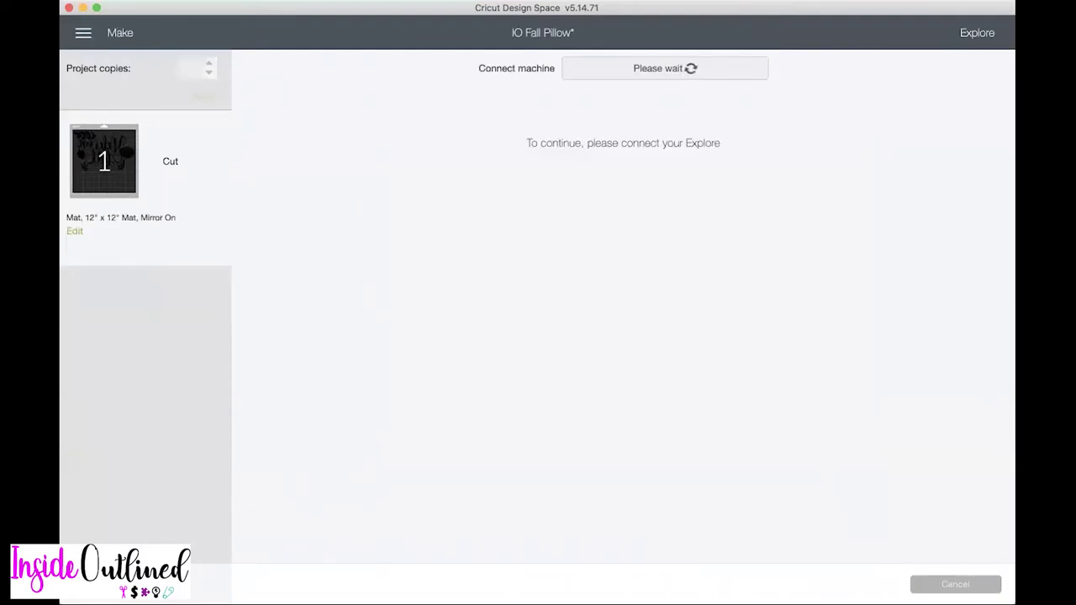